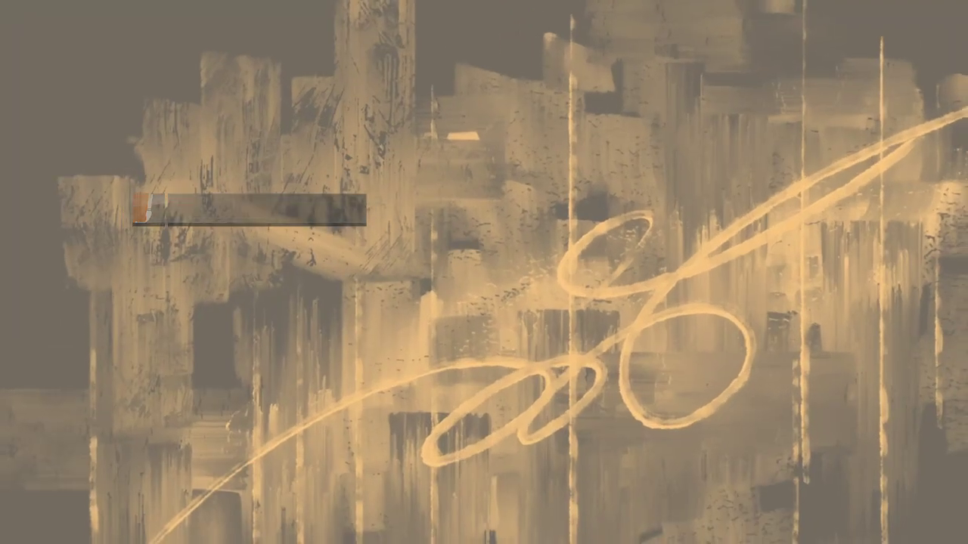
# Step: Paint textured vertical strokes across the tan monochrome abstract, from the upper middle to its lower left and upper right
pyautogui.scroll(1, 544, 193)
pyautogui.moveTo(476, 60)
pyautogui.mouseDown()
pyautogui.moveTo(488, 91)
pyautogui.moveTo(488, 423)
pyautogui.mouseUp()
pyautogui.moveTo(403, 193); pyautogui.dragTo(391, 464)
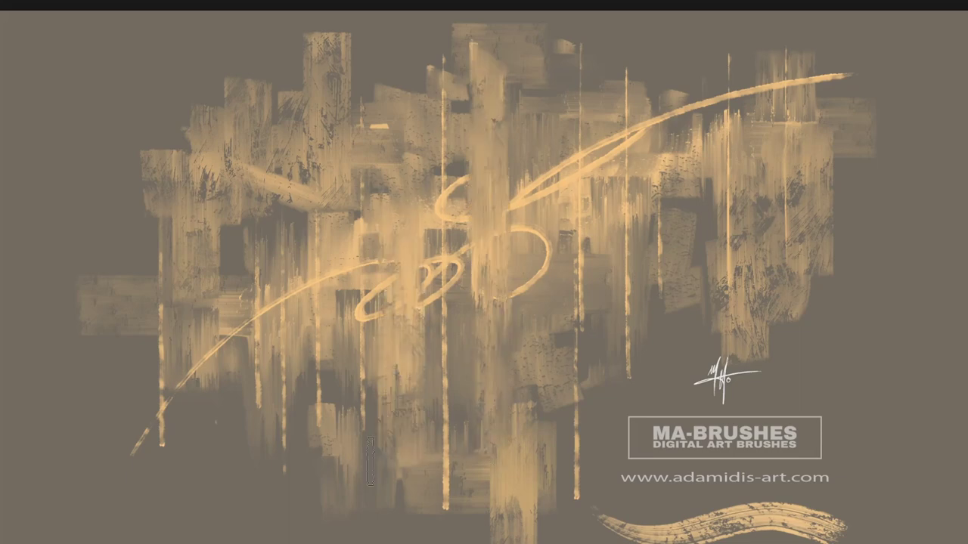
pyautogui.moveTo(565, 134); pyautogui.dragTo(563, 264)
pyautogui.moveTo(703, 70); pyautogui.dragTo(711, 173)
pyautogui.moveTo(200, 325); pyautogui.dragTo(192, 462)
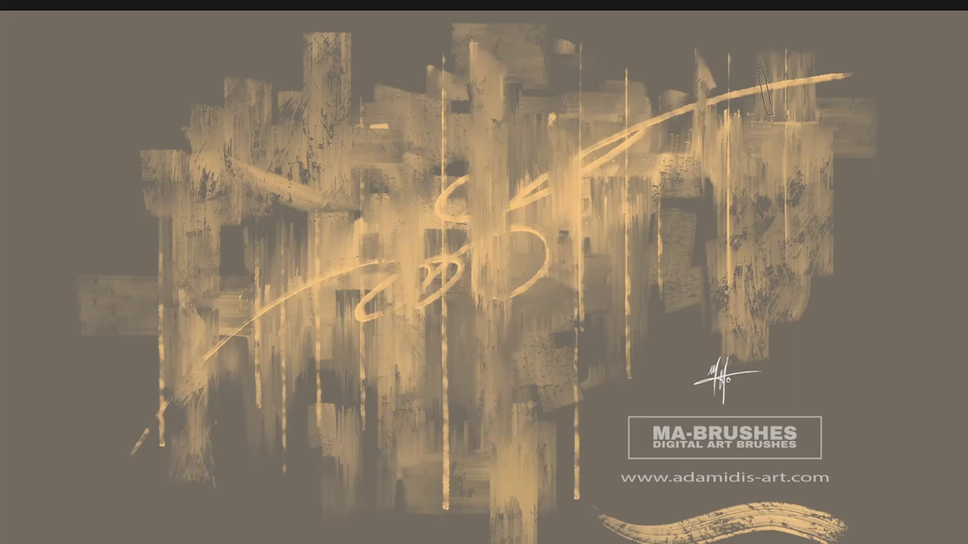
pyautogui.moveTo(763, 85); pyautogui.dragTo(764, 185)
# Step: Draw four light horizontal lines across the tan abstract and add short strokes around its centre
pyautogui.moveTo(87, 239); pyautogui.dragTo(839, 240)
pyautogui.moveTo(325, 255); pyautogui.dragTo(839, 255)
pyautogui.moveTo(109, 189); pyautogui.dragTo(469, 189)
pyautogui.moveTo(487, 320); pyautogui.dragTo(726, 319)
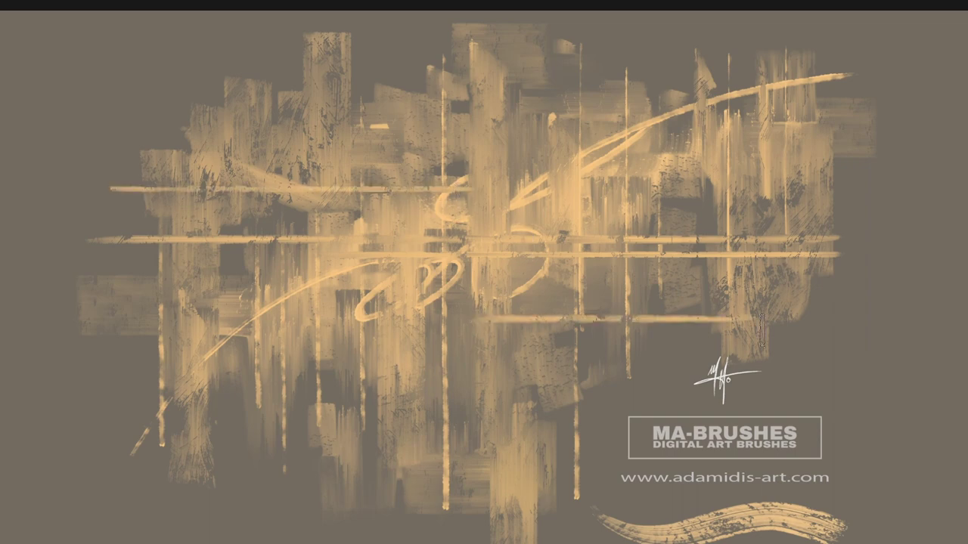
pyautogui.moveTo(571, 211); pyautogui.dragTo(401, 260)
pyautogui.moveTo(541, 236)
pyautogui.mouseDown()
pyautogui.moveTo(433, 249)
pyautogui.moveTo(454, 242)
pyautogui.mouseUp()
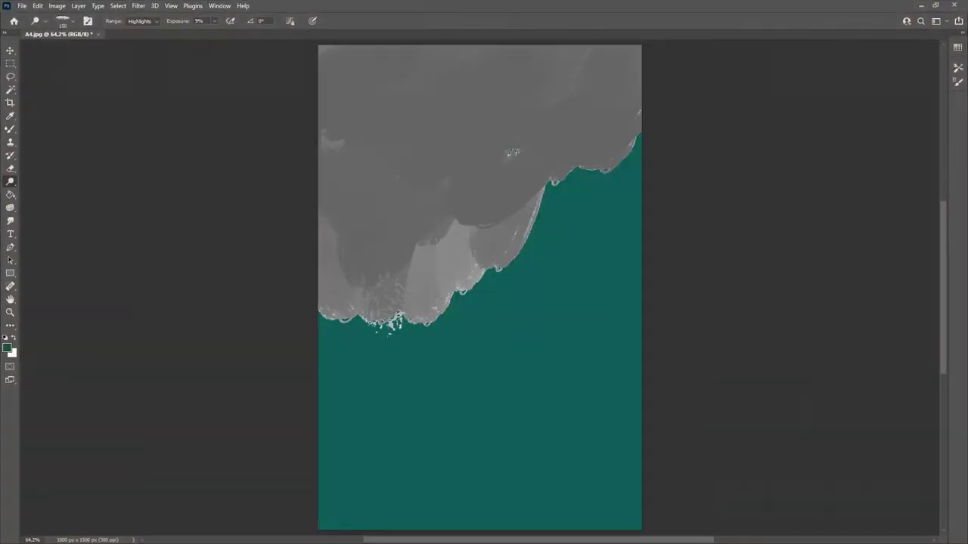
# Step: Paint a gold band along the diagonal boundary between the grey and teal areas
pyautogui.moveTo(344, 287)
pyautogui.mouseDown()
pyautogui.moveTo(443, 299)
pyautogui.moveTo(601, 151)
pyautogui.moveTo(624, 137)
pyautogui.mouseUp()
pyautogui.moveTo(450, 182); pyautogui.dragTo(389, 257)
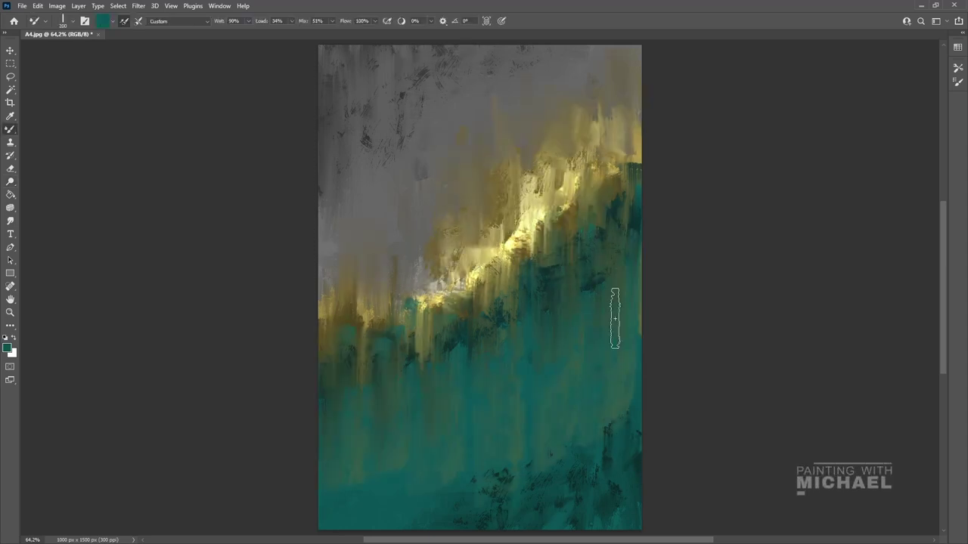
# Step: Sample teal tones from the canvas and blend vertical Mixer Brush strokes into the lower teal area
pyautogui.keyDown('alt'); pyautogui.click(504, 480); pyautogui.keyUp('alt')
pyautogui.moveTo(490, 499)
pyautogui.mouseDown()
pyautogui.moveTo(491, 428)
pyautogui.moveTo(502, 520)
pyautogui.mouseUp()
pyautogui.moveTo(538, 389); pyautogui.dragTo(609, 390)
pyautogui.keyDown('alt'); pyautogui.click(599, 346); pyautogui.keyUp('alt')
pyautogui.moveTo(599, 346)
pyautogui.mouseDown()
pyautogui.moveTo(581, 411)
pyautogui.moveTo(532, 366)
pyautogui.moveTo(475, 422)
pyautogui.mouseUp()
pyautogui.moveTo(452, 464); pyautogui.dragTo(447, 490)
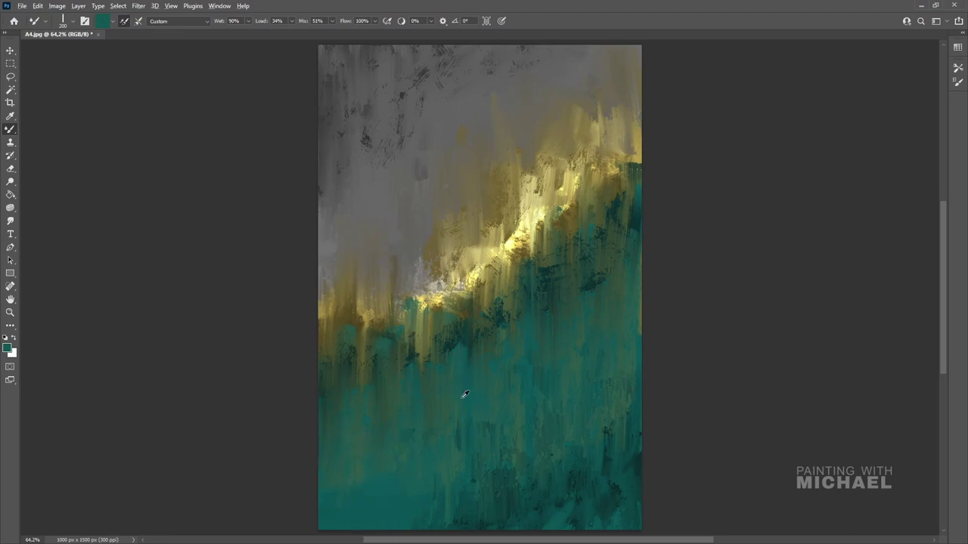
# Step: Sample gold and teal from the painting and paint short vertical strokes through the middle and right of the gold band
pyautogui.keyDown('alt'); pyautogui.click(504, 257); pyautogui.keyUp('alt')
pyautogui.moveTo(505, 259); pyautogui.dragTo(476, 282)
pyautogui.keyDown('alt'); pyautogui.click(490, 493); pyautogui.keyUp('alt')
pyautogui.moveTo(517, 226); pyautogui.dragTo(550, 247)
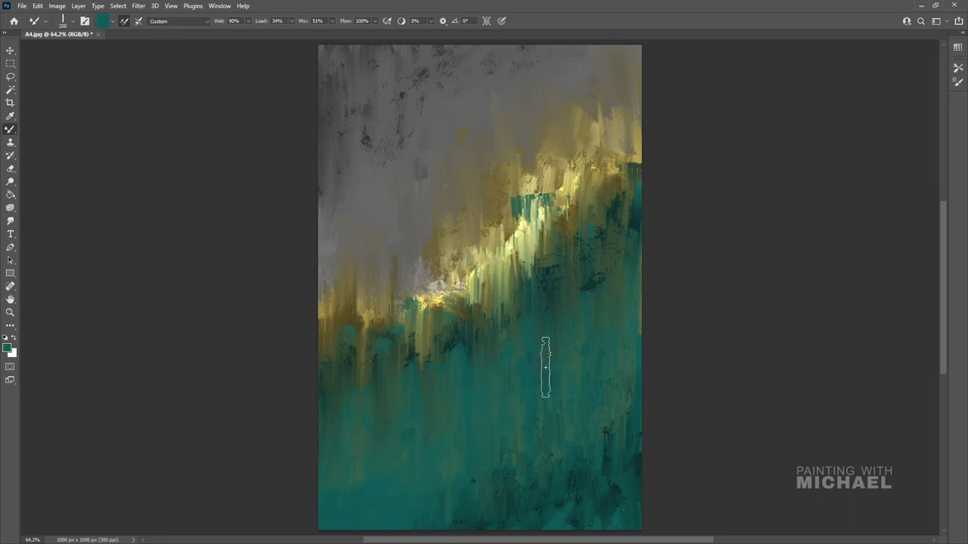
pyautogui.click(475, 289)
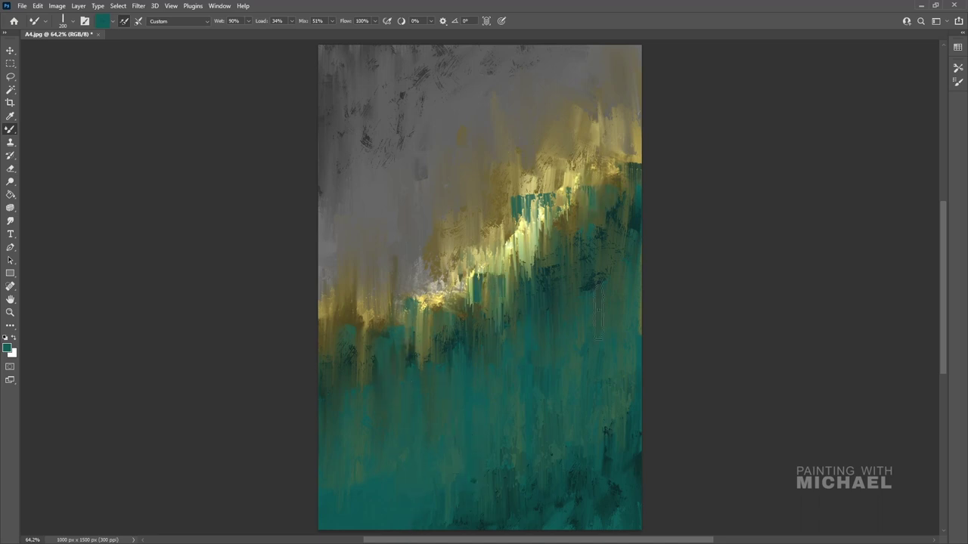
pyautogui.moveTo(591, 179); pyautogui.dragTo(634, 182)
pyautogui.moveTo(488, 254); pyautogui.dragTo(490, 272)
# Step: Sample gold tones and paint vertical streaks above the right half of the band into the grey area
pyautogui.keyDown('alt'); pyautogui.click(492, 219); pyautogui.keyUp('alt')
pyautogui.moveTo(552, 144)
pyautogui.mouseDown()
pyautogui.moveTo(571, 166)
pyautogui.moveTo(598, 127)
pyautogui.mouseUp()
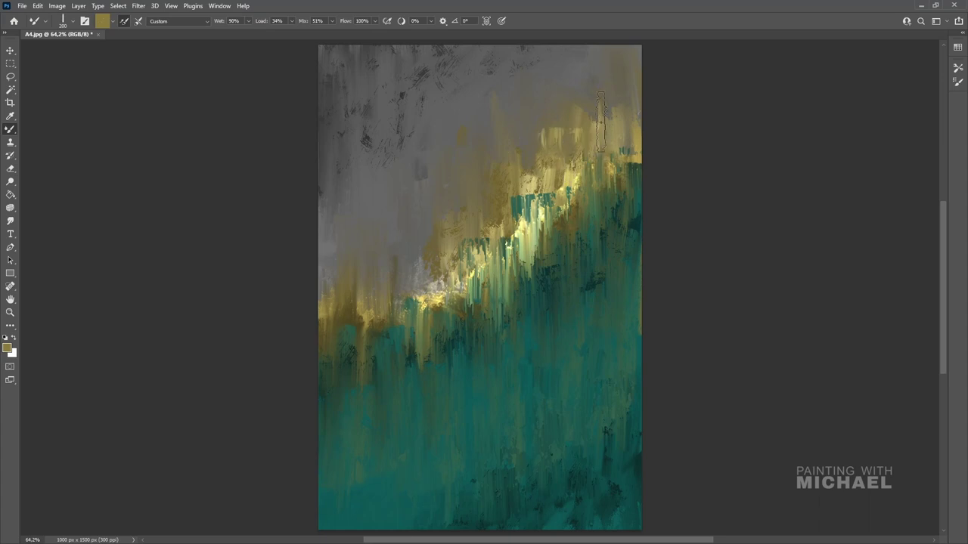
pyautogui.moveTo(604, 68)
pyautogui.mouseDown()
pyautogui.moveTo(595, 100)
pyautogui.moveTo(531, 129)
pyautogui.moveTo(523, 68)
pyautogui.moveTo(517, 177)
pyautogui.mouseUp()
pyautogui.keyDown('alt'); pyautogui.click(561, 136); pyautogui.keyUp('alt')
pyautogui.keyDown('alt'); pyautogui.click(531, 132); pyautogui.keyUp('alt')
# Step: Sample green, grey and ochre tones and blend vertical strokes around the left half of the gold band
pyautogui.keyDown('alt'); pyautogui.click(421, 304); pyautogui.keyUp('alt')
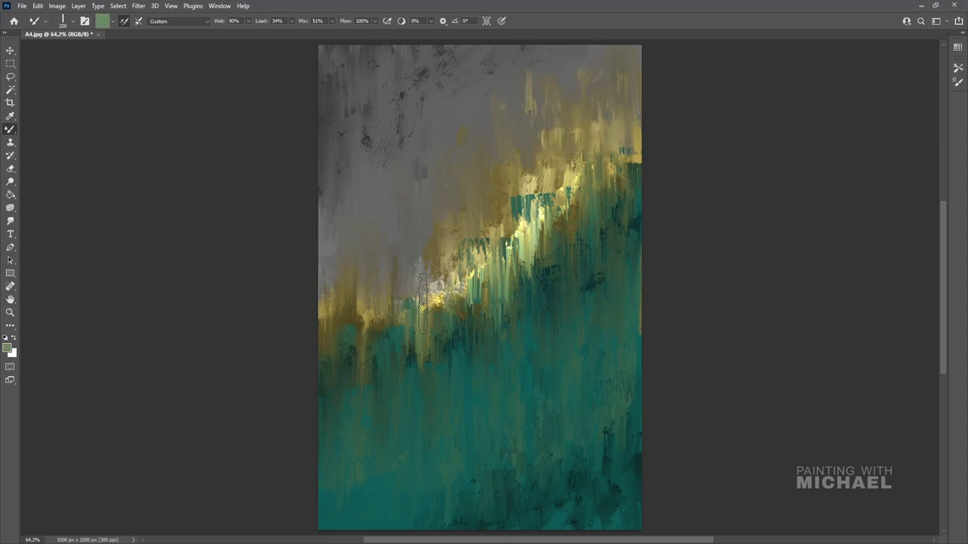
pyautogui.moveTo(417, 237); pyautogui.dragTo(415, 279)
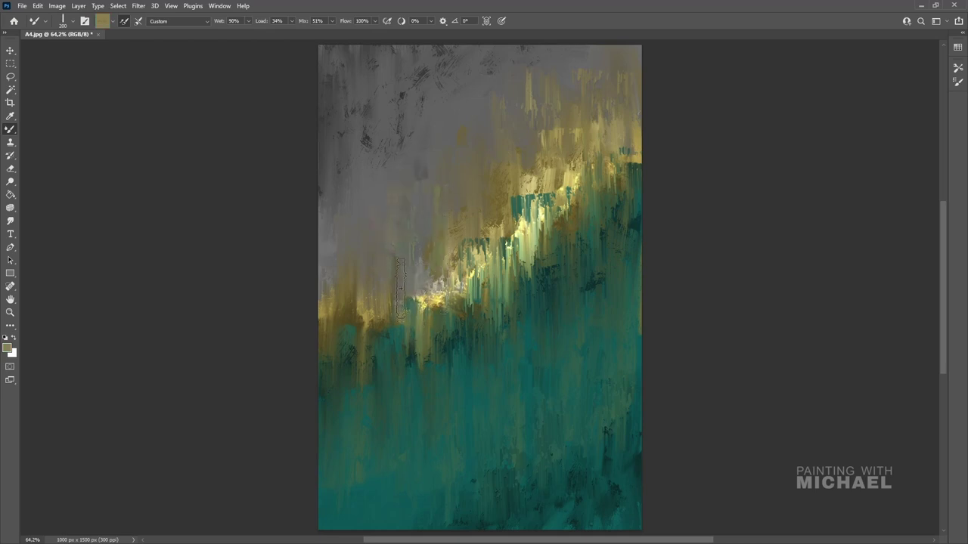
pyautogui.keyDown('alt'); pyautogui.click(416, 95); pyautogui.keyUp('alt')
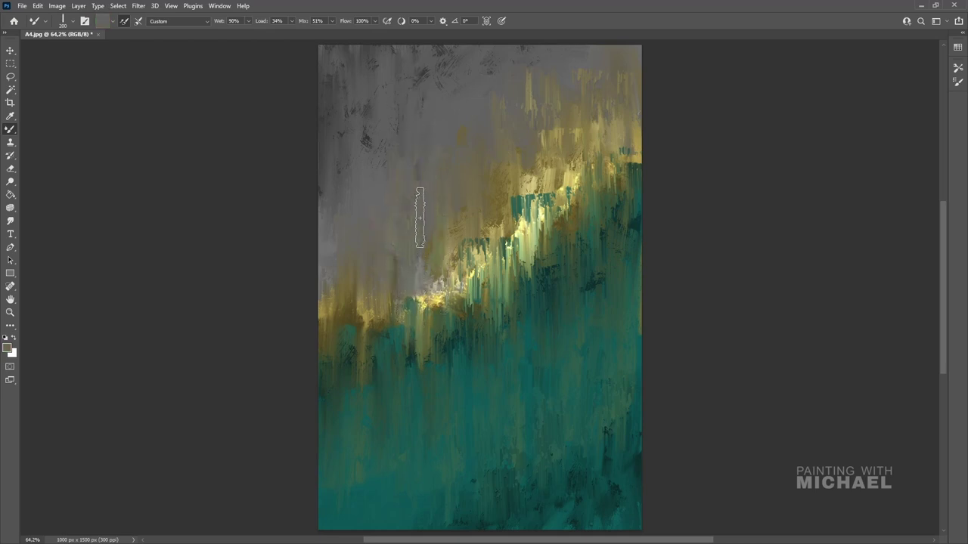
pyautogui.keyDown('alt'); pyautogui.click(358, 303); pyautogui.keyUp('alt')
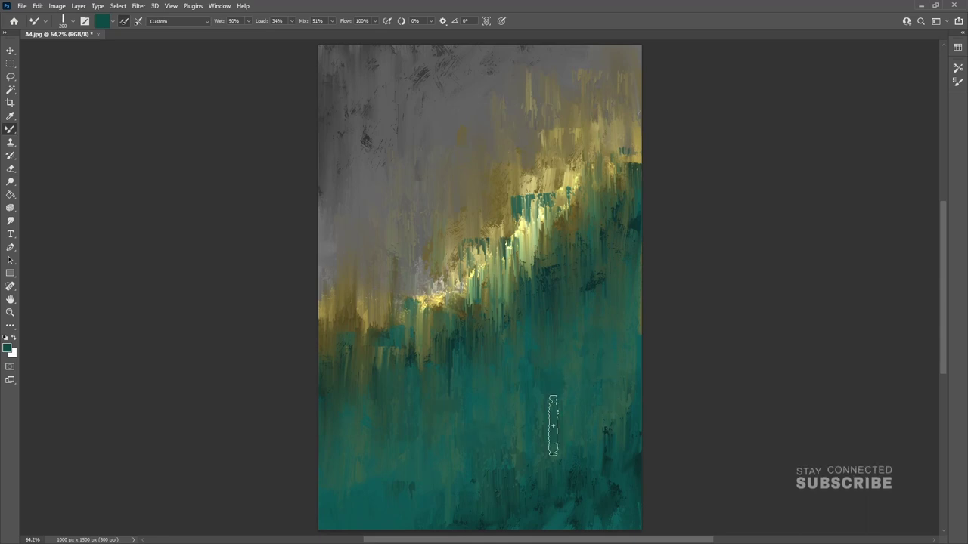
# Step: Sample grey tones and soften the dark texture across the upper grey area with Mixer Brush strokes
pyautogui.keyDown('alt'); pyautogui.click(395, 183); pyautogui.keyUp('alt')
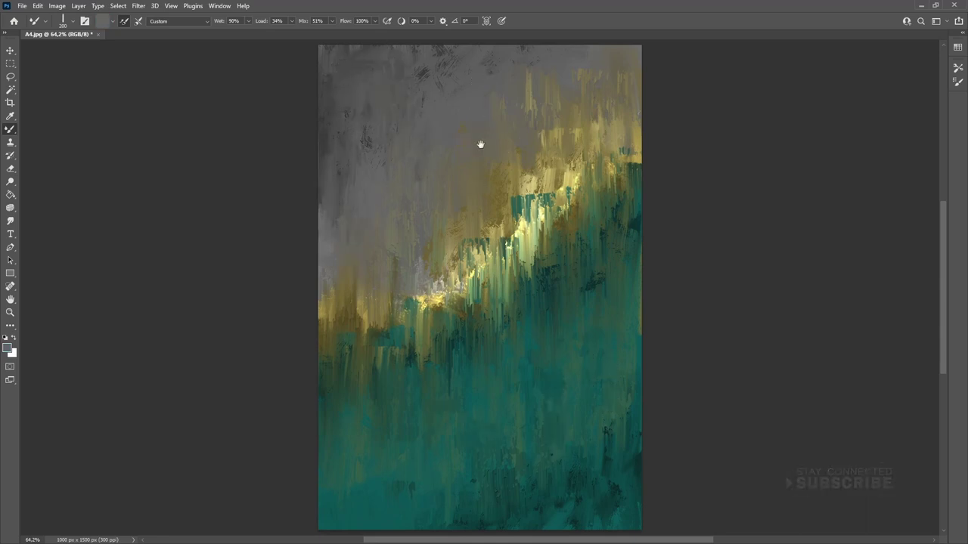
pyautogui.scroll(2, 454, 126)
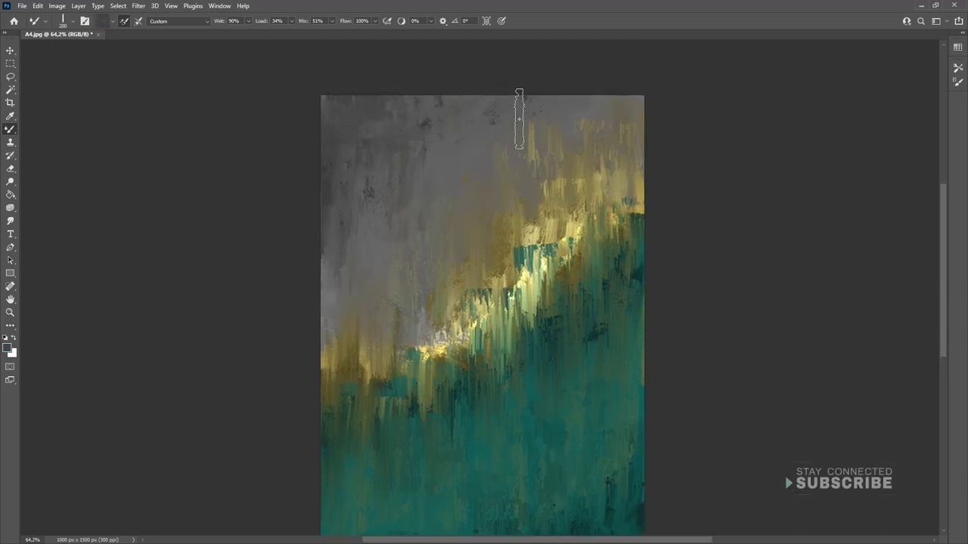
pyautogui.keyDown('alt'); pyautogui.click(458, 206); pyautogui.keyUp('alt')
pyautogui.scroll(-2, 471, 189)
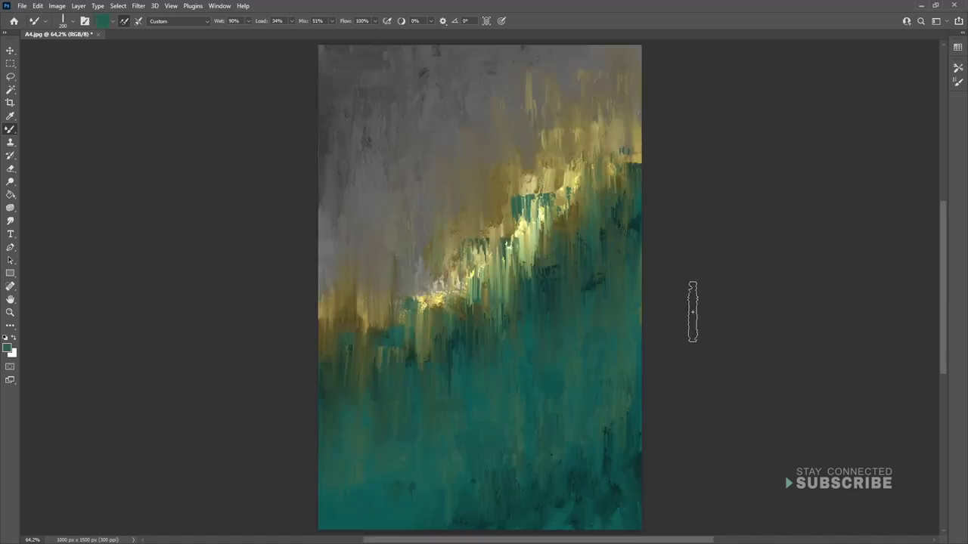
# Step: Sample dark teal and gold, and paint gold streaks up into the grey above the band's left end
pyautogui.keyDown('alt'); pyautogui.click(605, 506); pyautogui.keyUp('alt')
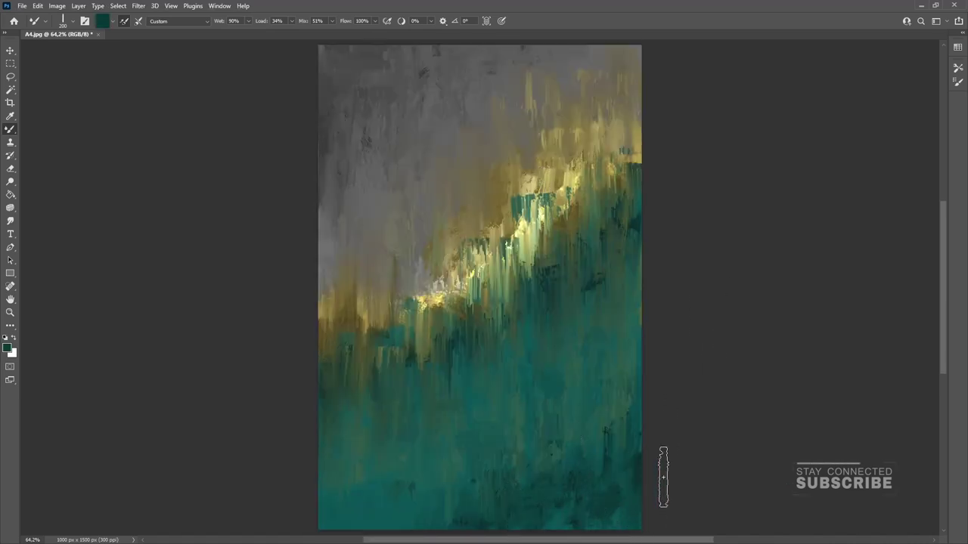
pyautogui.keyDown('alt'); pyautogui.click(563, 153); pyautogui.keyUp('alt')
pyautogui.moveTo(364, 295); pyautogui.dragTo(352, 219)
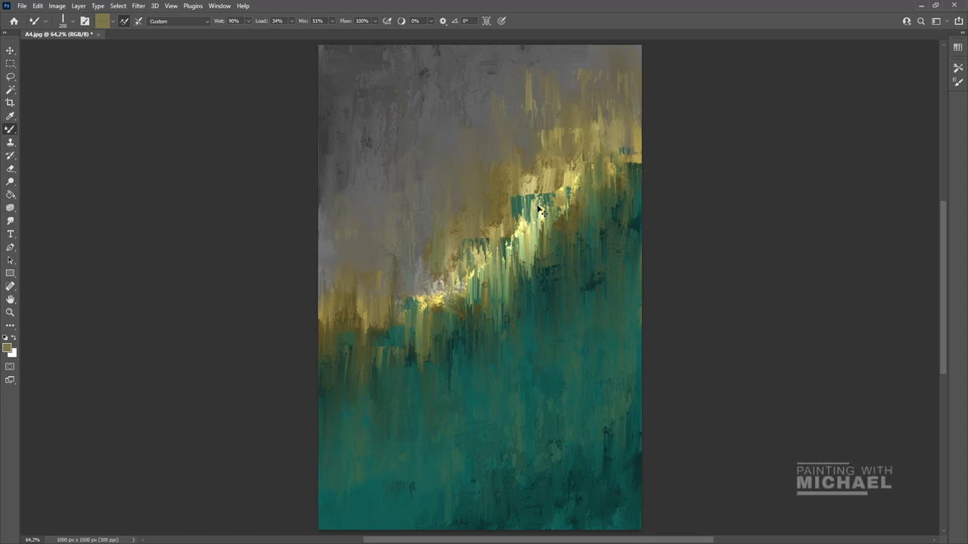
# Step: Sample teal and paint streaks above the band's left end, plus a patch with a smaller brush in its upper right
pyautogui.keyDown('alt'); pyautogui.click(420, 396); pyautogui.keyUp('alt')
pyautogui.moveTo(374, 267); pyautogui.dragTo(362, 284)
pyautogui.moveTo(396, 256); pyautogui.dragTo(391, 266)
pyautogui.press('[')
pyautogui.moveTo(556, 132); pyautogui.dragTo(580, 136)
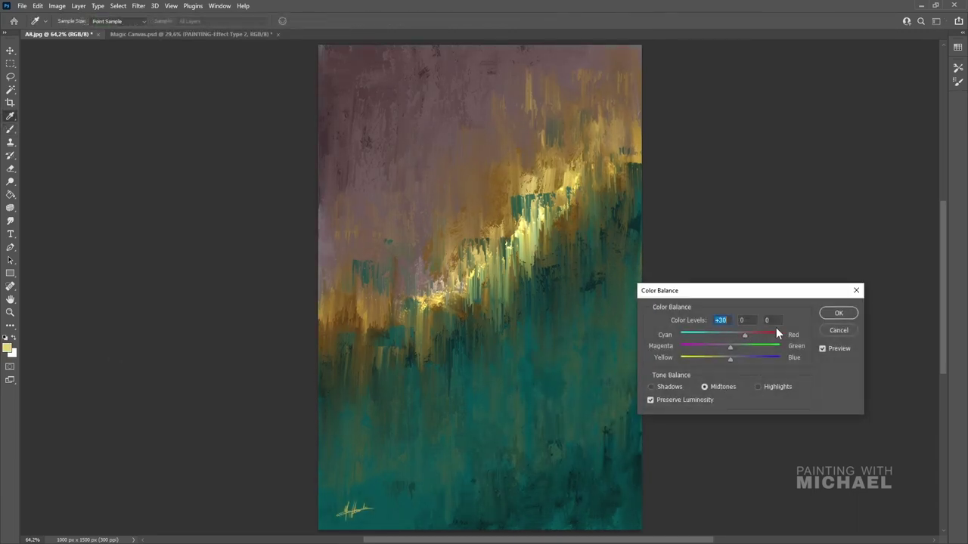
# Step: Apply a Color Balance of +30 toward red in the midtones
pyautogui.click(830, 314)
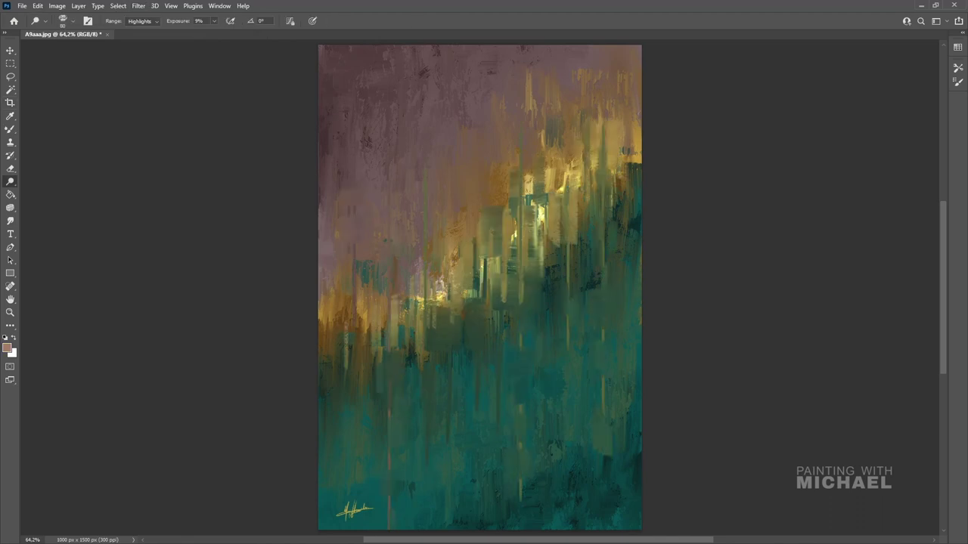
# Step: Paint broad pale yellow vertical strokes along the diagonal band from its right half down to its lower left
pyautogui.moveTo(537, 180); pyautogui.dragTo(537, 248)
pyautogui.moveTo(505, 194); pyautogui.dragTo(505, 261)
pyautogui.moveTo(485, 210)
pyautogui.mouseDown()
pyautogui.moveTo(484, 263)
pyautogui.moveTo(465, 289)
pyautogui.mouseUp()
pyautogui.moveTo(584, 162); pyautogui.dragTo(584, 211)
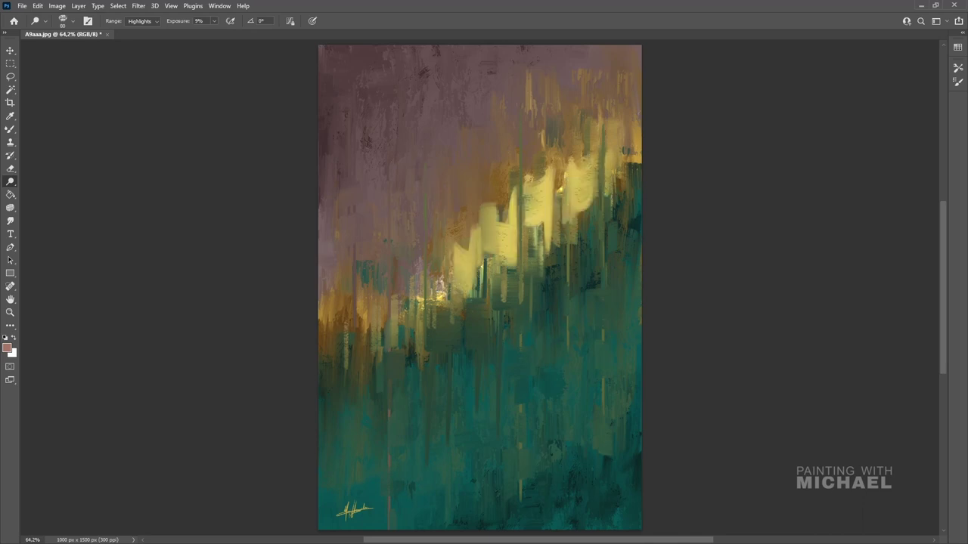
pyautogui.moveTo(445, 269); pyautogui.dragTo(444, 309)
pyautogui.moveTo(404, 286); pyautogui.dragTo(404, 324)
# Step: Paint long, thin green vertical strokes through the diagonal band and up to the right edge of the canvas
pyautogui.moveTo(542, 127)
pyautogui.mouseDown()
pyautogui.moveTo(541, 354)
pyautogui.moveTo(558, 312)
pyautogui.mouseUp()
pyautogui.moveTo(577, 162); pyautogui.dragTo(570, 314)
pyautogui.moveTo(589, 167); pyautogui.dragTo(590, 381)
pyautogui.moveTo(463, 372); pyautogui.dragTo(495, 344)
pyautogui.moveTo(432, 255); pyautogui.dragTo(419, 389)
pyautogui.moveTo(397, 283); pyautogui.dragTo(396, 390)
pyautogui.moveTo(369, 286); pyautogui.dragTo(369, 392)
pyautogui.moveTo(446, 249); pyautogui.dragTo(446, 369)
pyautogui.moveTo(579, 157); pyautogui.dragTo(573, 244)
pyautogui.moveTo(595, 102); pyautogui.dragTo(595, 142)
pyautogui.moveTo(610, 71)
pyautogui.mouseDown()
pyautogui.moveTo(605, 205)
pyautogui.moveTo(621, 264)
pyautogui.mouseUp()
pyautogui.moveTo(633, 47); pyautogui.dragTo(633, 283)
pyautogui.moveTo(344, 242); pyautogui.dragTo(346, 369)
# Step: Cover the centre of the band with broad muted brown strokes and add vertical patches below and beside it
pyautogui.moveTo(501, 209); pyautogui.dragTo(504, 303)
pyautogui.moveTo(408, 215)
pyautogui.mouseDown()
pyautogui.moveTo(533, 212)
pyautogui.moveTo(503, 233)
pyautogui.mouseUp()
pyautogui.moveTo(411, 301); pyautogui.dragTo(503, 316)
pyautogui.moveTo(562, 185); pyautogui.dragTo(592, 182)
pyautogui.moveTo(531, 142); pyautogui.dragTo(619, 134)
pyautogui.moveTo(546, 227); pyautogui.dragTo(505, 261)
pyautogui.moveTo(335, 292); pyautogui.dragTo(335, 363)
pyautogui.moveTo(356, 321); pyautogui.dragTo(356, 392)
pyautogui.moveTo(378, 354); pyautogui.dragTo(378, 425)
pyautogui.moveTo(578, 219); pyautogui.dragTo(578, 285)
pyautogui.moveTo(562, 211); pyautogui.dragTo(562, 287)
pyautogui.moveTo(549, 185); pyautogui.dragTo(548, 257)
pyautogui.moveTo(590, 322); pyautogui.dragTo(589, 393)
pyautogui.moveTo(512, 313); pyautogui.dragTo(512, 389)
# Step: Paint broad muted brown and green vertical strokes over the purple area above the diagonal band
pyautogui.moveTo(580, 70); pyautogui.dragTo(581, 120)
pyautogui.moveTo(557, 121); pyautogui.dragTo(552, 212)
pyautogui.moveTo(378, 198); pyautogui.dragTo(378, 256)
pyautogui.moveTo(412, 182); pyautogui.dragTo(411, 253)
pyautogui.moveTo(463, 165); pyautogui.dragTo(463, 238)
pyautogui.moveTo(484, 154); pyautogui.dragTo(484, 227)
pyautogui.moveTo(457, 125); pyautogui.dragTo(457, 201)
pyautogui.moveTo(431, 139); pyautogui.dragTo(431, 206)
pyautogui.moveTo(402, 151); pyautogui.dragTo(415, 208)
pyautogui.moveTo(438, 144)
pyautogui.mouseDown()
pyautogui.moveTo(439, 204)
pyautogui.moveTo(411, 248)
pyautogui.mouseUp()
pyautogui.moveTo(463, 168); pyautogui.dragTo(463, 239)
pyautogui.moveTo(487, 155); pyautogui.dragTo(486, 227)
pyautogui.moveTo(511, 149); pyautogui.dragTo(511, 212)
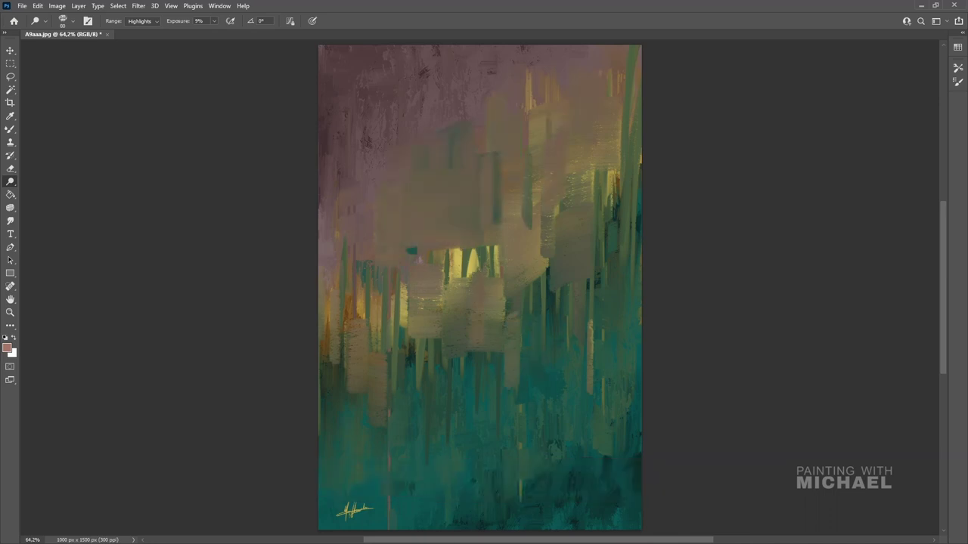
# Step: Paint vertical strokes over the centre and right of the band to break up the flat muted patches
pyautogui.moveTo(476, 273); pyautogui.dragTo(477, 343)
pyautogui.moveTo(432, 325); pyautogui.dragTo(432, 397)
pyautogui.moveTo(419, 342); pyautogui.dragTo(419, 414)
pyautogui.moveTo(455, 361); pyautogui.dragTo(456, 432)
pyautogui.moveTo(559, 288); pyautogui.dragTo(559, 359)
pyautogui.moveTo(603, 301); pyautogui.dragTo(603, 340)
pyautogui.moveTo(638, 203); pyautogui.dragTo(639, 248)
pyautogui.moveTo(622, 148); pyautogui.dragTo(621, 260)
pyautogui.moveTo(438, 233); pyautogui.dragTo(437, 288)
pyautogui.moveTo(474, 244); pyautogui.dragTo(474, 278)
pyautogui.moveTo(499, 182); pyautogui.dragTo(499, 257)
pyautogui.moveTo(514, 234); pyautogui.dragTo(515, 280)
pyautogui.moveTo(529, 163); pyautogui.dragTo(529, 230)
pyautogui.moveTo(480, 189); pyautogui.dragTo(481, 247)
# Step: Add vertical strokes along the left edge and across the lower teal area of the painting
pyautogui.moveTo(361, 257); pyautogui.dragTo(362, 291)
pyautogui.moveTo(341, 323); pyautogui.dragTo(342, 358)
pyautogui.moveTo(357, 371); pyautogui.dragTo(358, 440)
pyautogui.moveTo(338, 396); pyautogui.dragTo(338, 469)
pyautogui.moveTo(363, 401); pyautogui.dragTo(363, 462)
pyautogui.moveTo(590, 274); pyautogui.dragTo(591, 354)
pyautogui.moveTo(570, 446); pyautogui.dragTo(571, 506)
pyautogui.moveTo(604, 455); pyautogui.dragTo(603, 515)
pyautogui.moveTo(615, 470); pyautogui.dragTo(615, 519)
pyautogui.moveTo(444, 462); pyautogui.dragTo(444, 522)
pyautogui.moveTo(323, 127); pyautogui.dragTo(324, 168)
pyautogui.moveTo(323, 278); pyautogui.dragTo(324, 355)
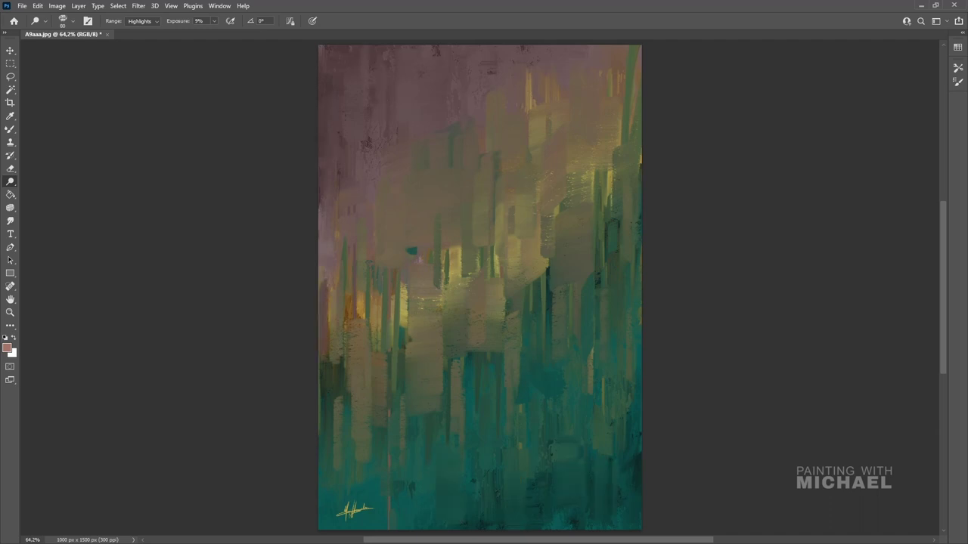
# Step: Paint more vertical colour streaks along the diagonal band, from its left end to the upper right
pyautogui.moveTo(328, 285); pyautogui.dragTo(328, 353)
pyautogui.moveTo(405, 262); pyautogui.dragTo(405, 330)
pyautogui.moveTo(457, 197); pyautogui.dragTo(456, 247)
pyautogui.moveTo(476, 215); pyautogui.dragTo(475, 296)
pyautogui.moveTo(512, 206); pyautogui.dragTo(512, 259)
pyautogui.moveTo(564, 156); pyautogui.dragTo(563, 224)
pyautogui.moveTo(630, 109); pyautogui.dragTo(630, 181)
pyautogui.moveTo(445, 230)
pyautogui.mouseDown()
pyautogui.moveTo(445, 302)
pyautogui.moveTo(405, 348)
pyautogui.mouseUp()
pyautogui.moveTo(389, 273); pyautogui.dragTo(388, 360)
pyautogui.moveTo(344, 305); pyautogui.dragTo(344, 379)
pyautogui.moveTo(357, 299); pyautogui.dragTo(357, 367)
pyautogui.moveTo(488, 320); pyautogui.dragTo(487, 338)
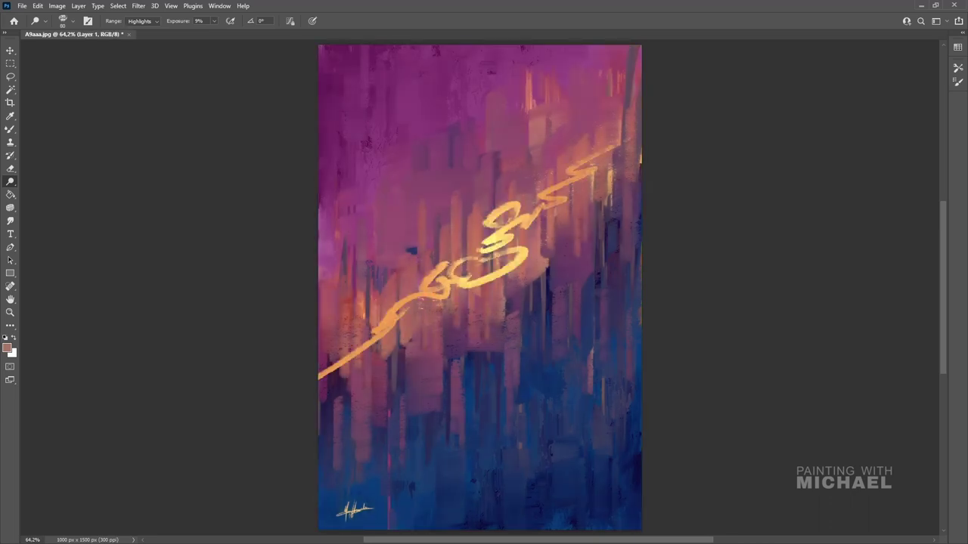
# Step: Blend the yellow scribbled curve downward into the purple and blue painting with vertical strokes
pyautogui.moveTo(423, 277); pyautogui.dragTo(424, 346)
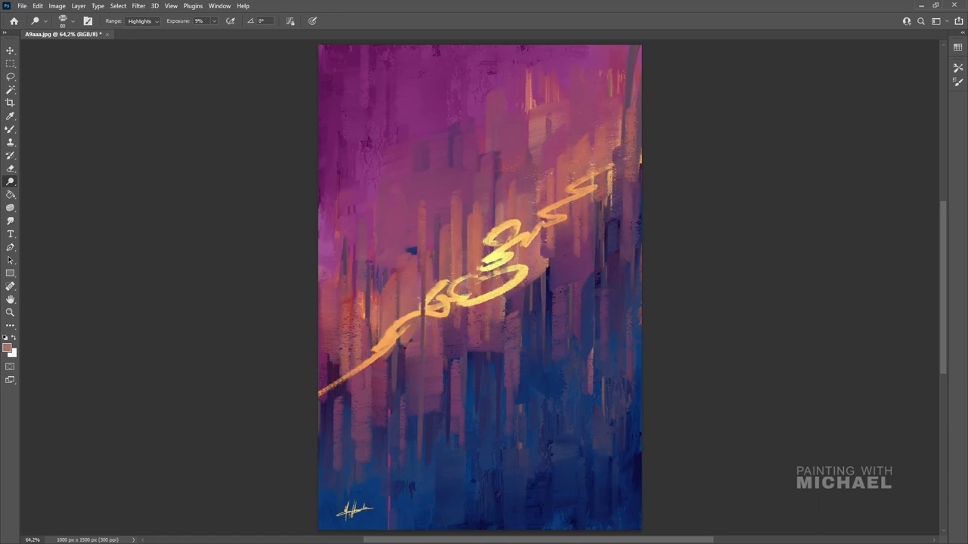
pyautogui.moveTo(538, 213); pyautogui.dragTo(538, 275)
pyautogui.moveTo(386, 292); pyautogui.dragTo(387, 376)
pyautogui.moveTo(564, 237); pyautogui.dragTo(564, 302)
pyautogui.moveTo(608, 158); pyautogui.dragTo(608, 217)
pyautogui.moveTo(457, 296); pyautogui.dragTo(456, 347)
pyautogui.moveTo(496, 280); pyautogui.dragTo(496, 356)
pyautogui.moveTo(534, 243); pyautogui.dragTo(534, 296)
pyautogui.moveTo(593, 183); pyautogui.dragTo(593, 206)
pyautogui.moveTo(516, 247); pyautogui.dragTo(515, 276)
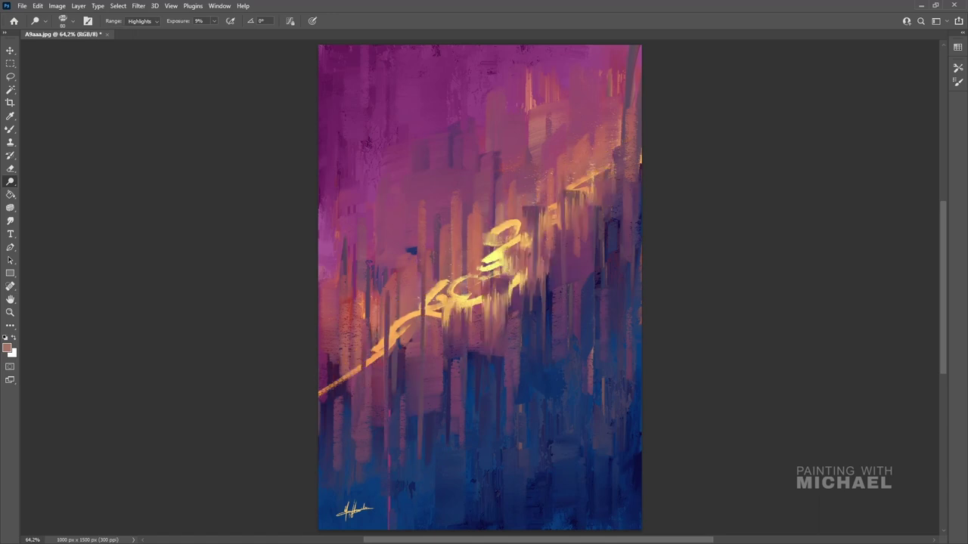
# Step: Smear the remaining parts of the yellow curve up and down into short vertical streaks
pyautogui.moveTo(435, 294); pyautogui.dragTo(436, 336)
pyautogui.moveTo(403, 324); pyautogui.dragTo(404, 359)
pyautogui.moveTo(571, 195); pyautogui.dragTo(571, 212)
pyautogui.moveTo(501, 232); pyautogui.dragTo(500, 194)
pyautogui.moveTo(564, 198); pyautogui.dragTo(564, 158)
pyautogui.moveTo(402, 328); pyautogui.dragTo(402, 290)
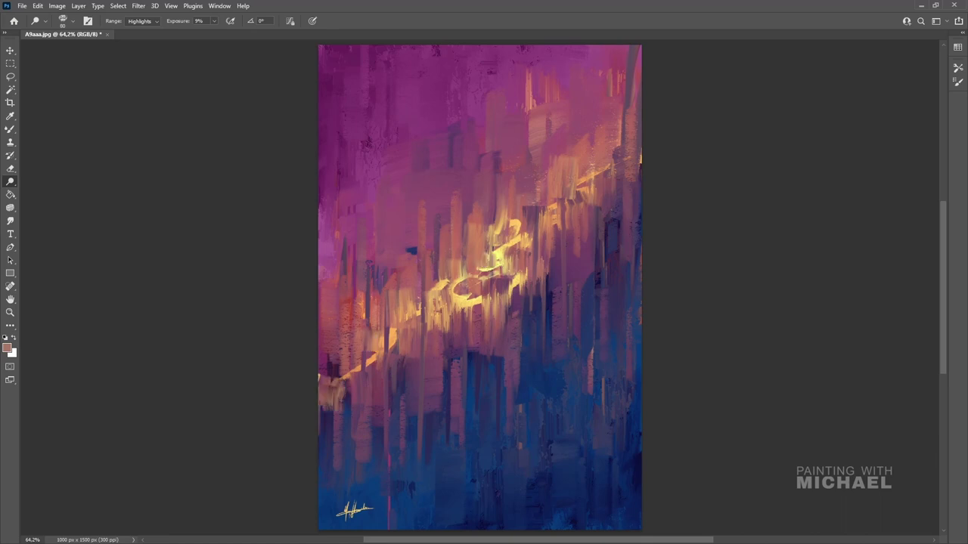
# Step: Draw thin, broken pale yellow vertical lines with the Brush tool through the centre, right and left of the glowing band
pyautogui.press('b')
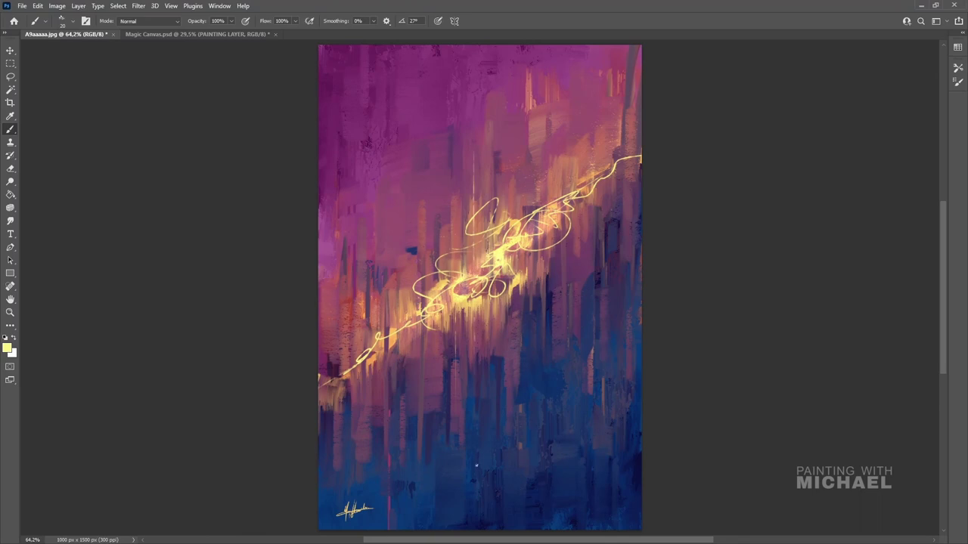
pyautogui.moveTo(505, 165); pyautogui.dragTo(506, 422)
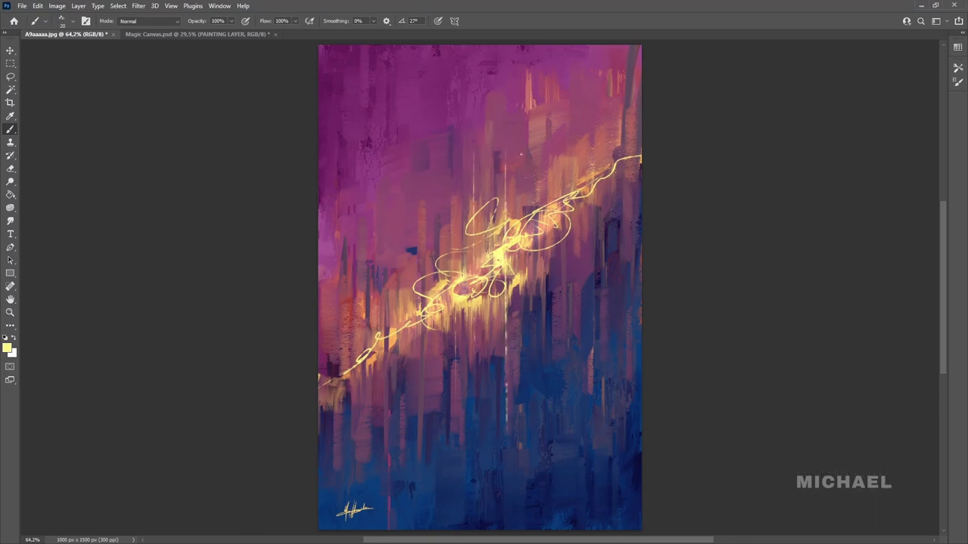
pyautogui.moveTo(576, 129); pyautogui.dragTo(577, 355)
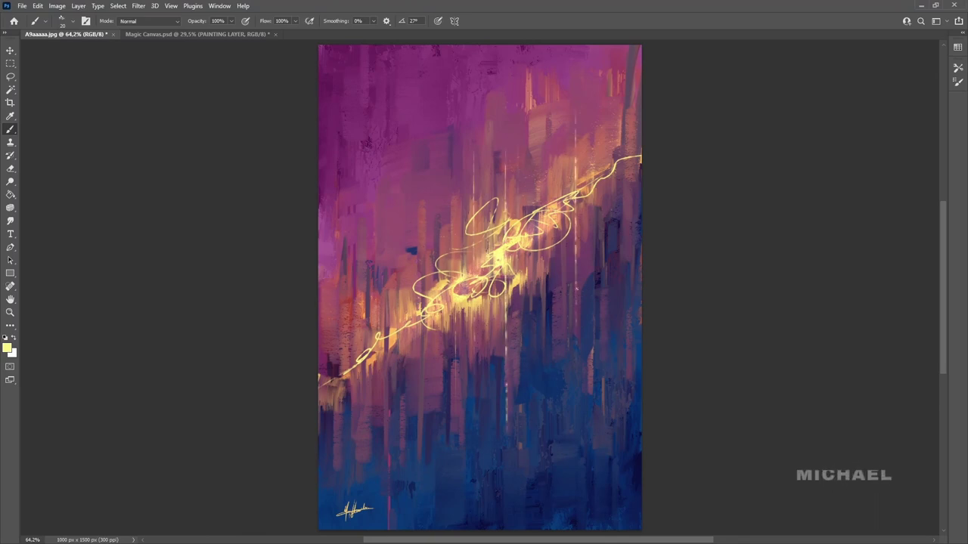
pyautogui.moveTo(612, 121); pyautogui.dragTo(613, 317)
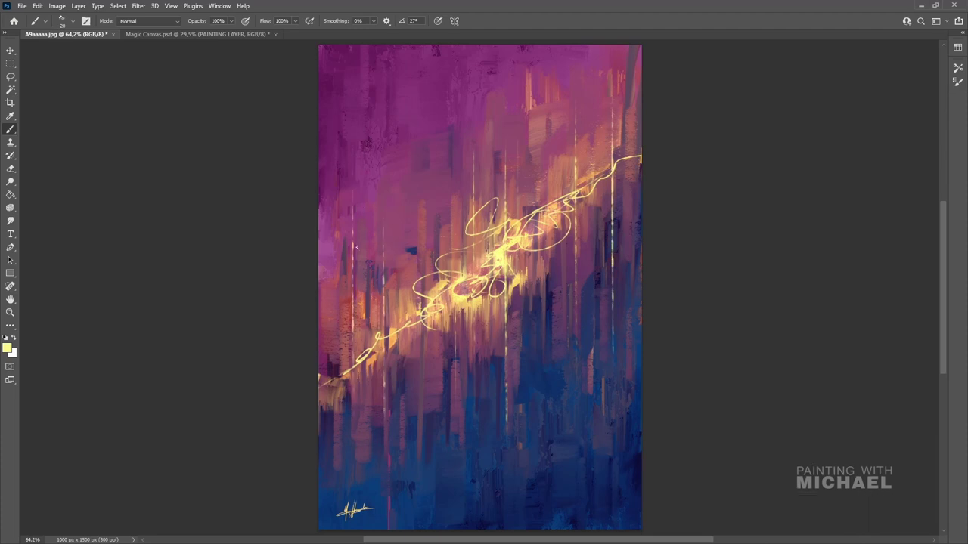
pyautogui.moveTo(361, 176); pyautogui.dragTo(365, 448)
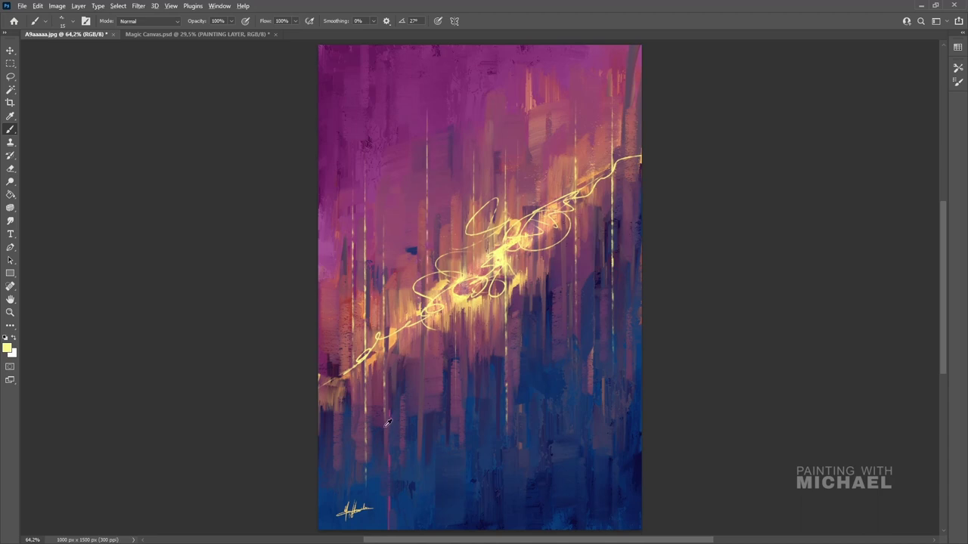
# Step: Sample the magenta from the vertical streak in the lower left of the painting
pyautogui.keyDown('alt'); pyautogui.click(393, 450); pyautogui.keyUp('alt')
pyautogui.scroll(-1, 501, 477)
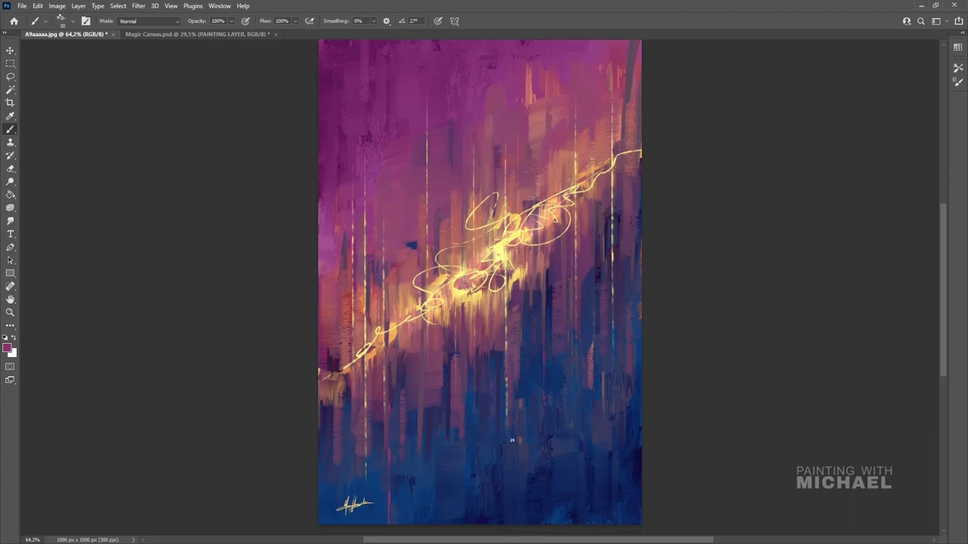
pyautogui.scroll(-1, 450, 517)
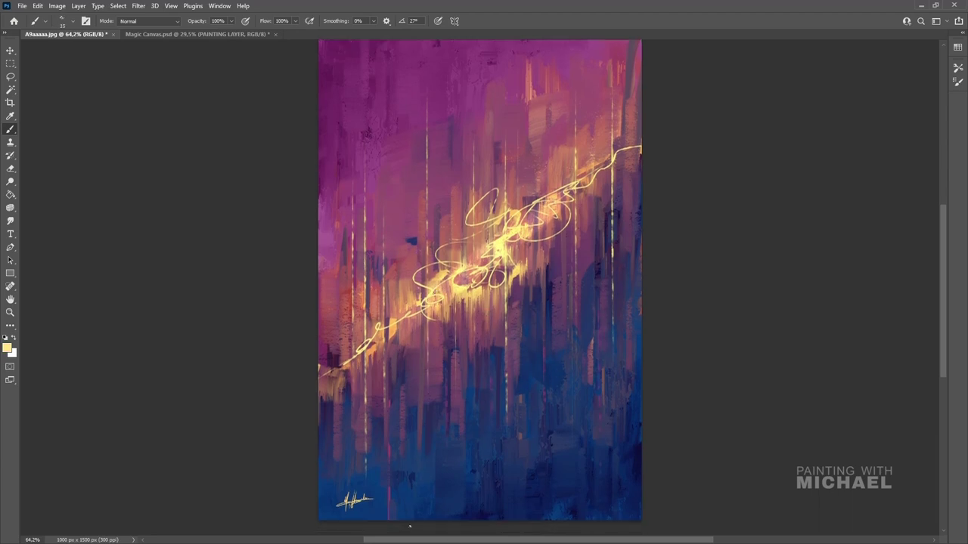
pyautogui.scroll(1, 480, 288)
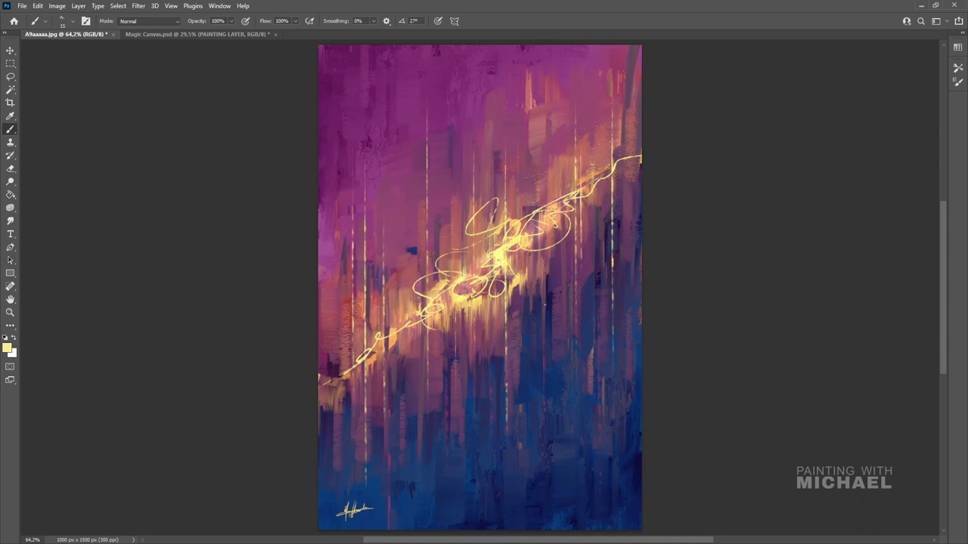
# Step: Sample the magenta of the lower-left streak and add thin vertical magenta accent lines to the blue area
pyautogui.keyDown('alt'); pyautogui.click(389, 462); pyautogui.keyUp('alt')
pyautogui.scroll(-1, 565, 521)
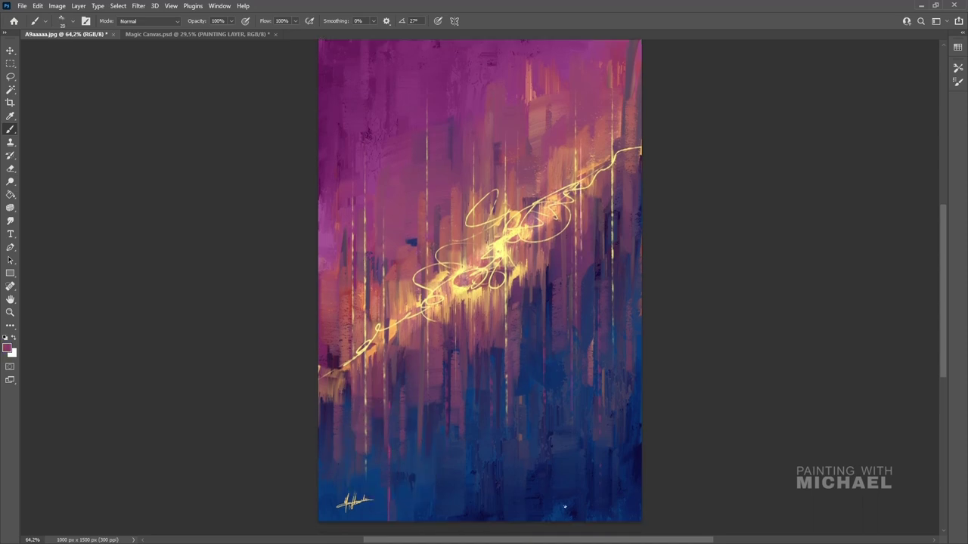
pyautogui.scroll(1, 581, 289)
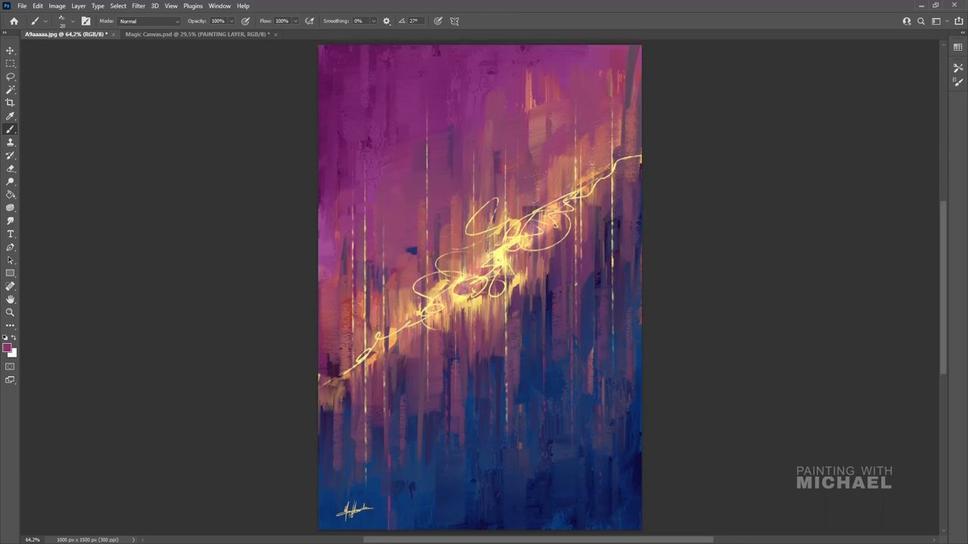
# Step: Copy the whole painting into the Magic Canvas.psd document and scale it up to fill the canvas height
pyautogui.hotkey('ctrl', 'a')
pyautogui.hotkey('ctrl', 'Tab')
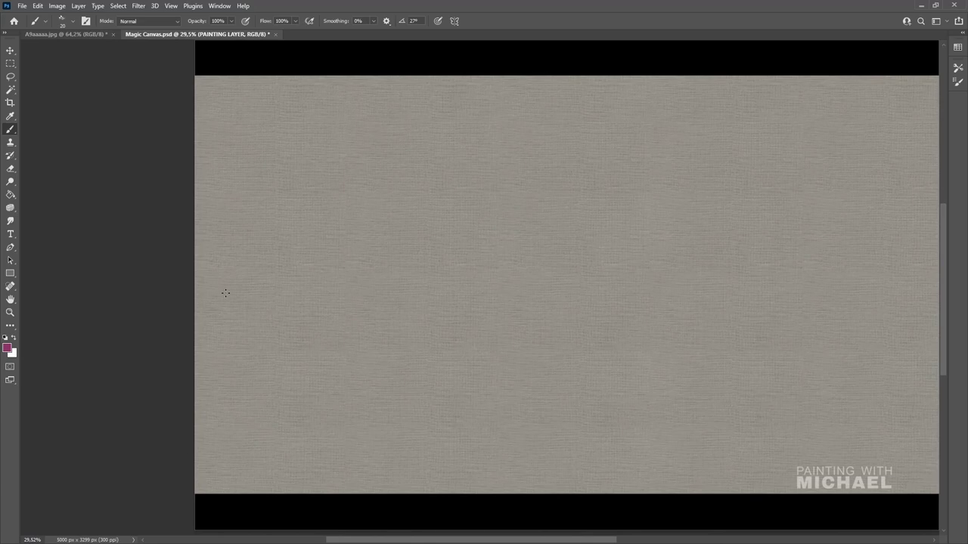
pyautogui.hotkey('ctrl', 'v')
pyautogui.hotkey('ctrl', 't')
pyautogui.moveTo(641, 171); pyautogui.dragTo(729, 41)
pyautogui.press('Return')
pyautogui.press('b')
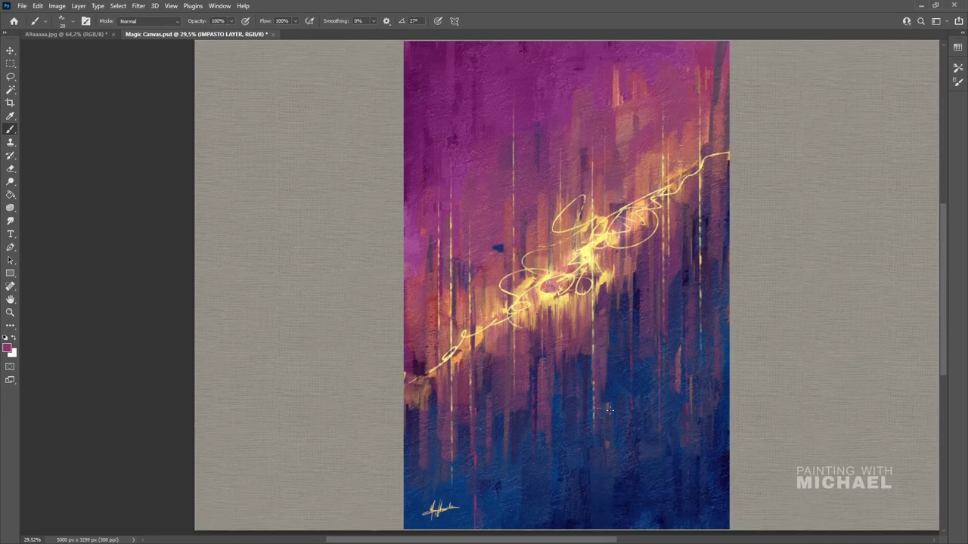
# Step: Crop the canvas document to the edges of the pasted painting
pyautogui.press('c')
pyautogui.moveTo(409, 47)
pyautogui.mouseDown()
pyautogui.moveTo(544, 195)
pyautogui.moveTo(730, 512)
pyautogui.moveTo(731, 503)
pyautogui.mouseUp()
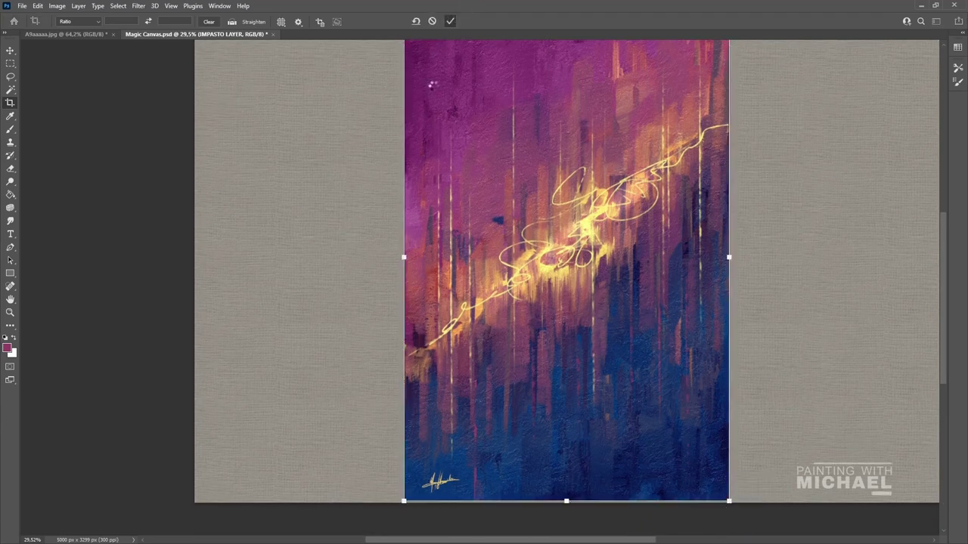
pyautogui.press('Return')
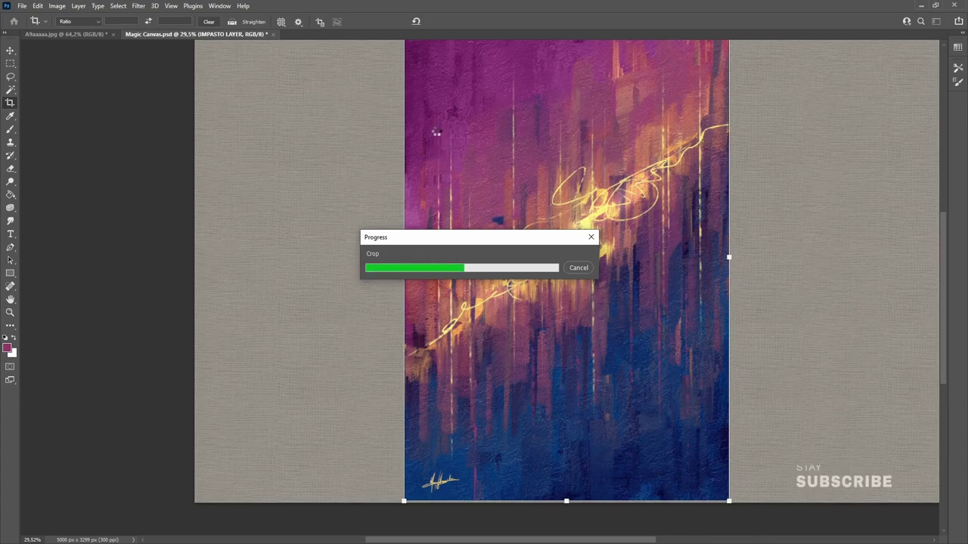
# Step: Examine the impasto texture over the glowing band and lower area, both close up and at full size
pyautogui.scroll(3, 503, 304)
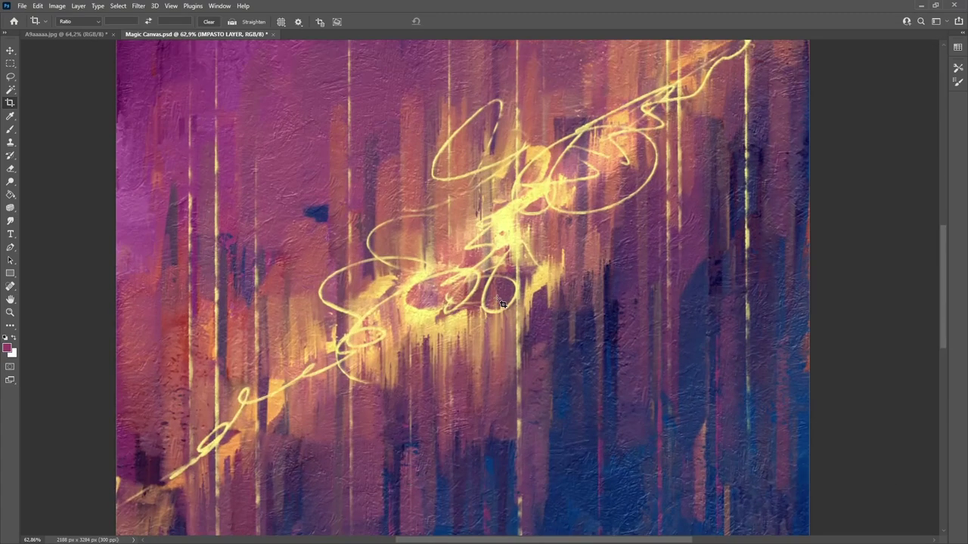
pyautogui.scroll(-4, 502, 304)
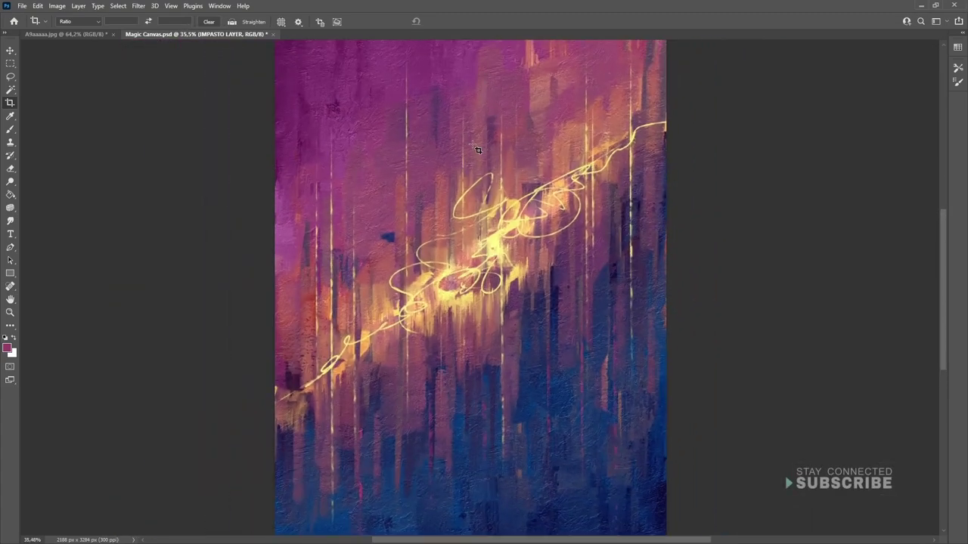
pyautogui.scroll(1, 478, 149)
pyautogui.scroll(-1, 426, 310)
pyautogui.press('e')
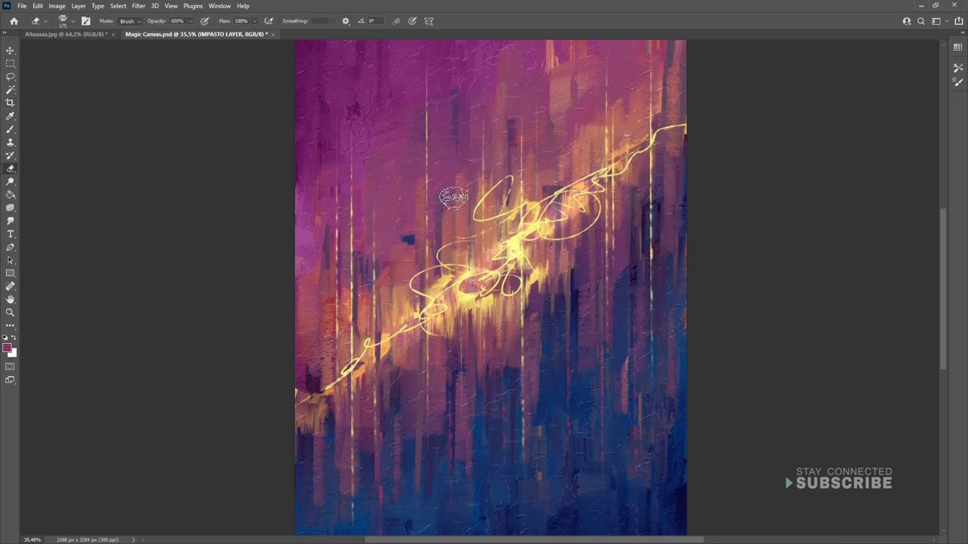
pyautogui.scroll(2, 447, 182)
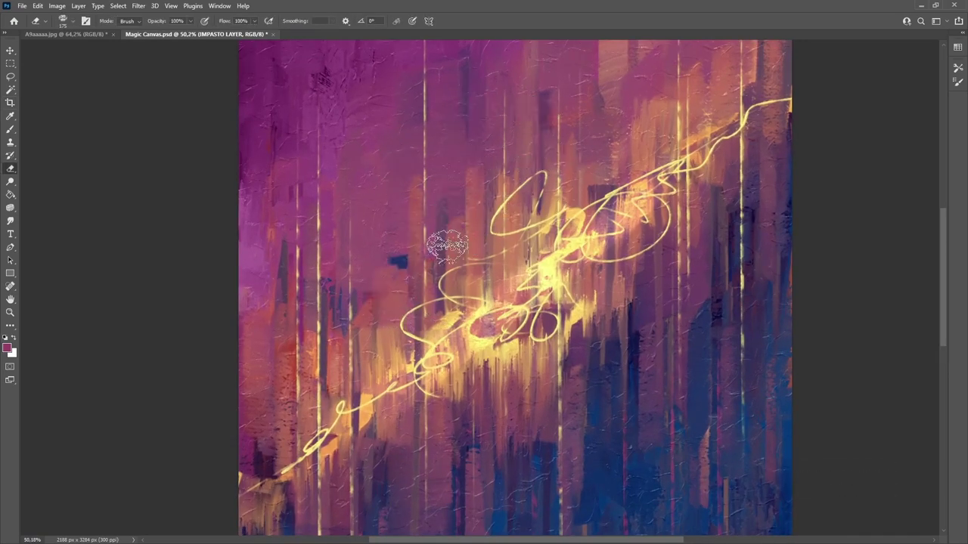
pyautogui.scroll(-1, 488, 263)
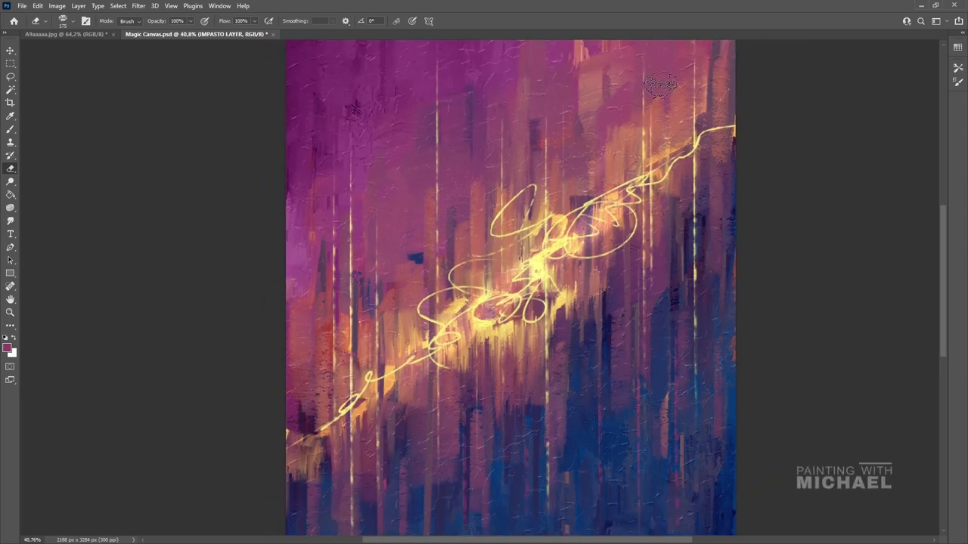
pyautogui.scroll(-2, 483, 180)
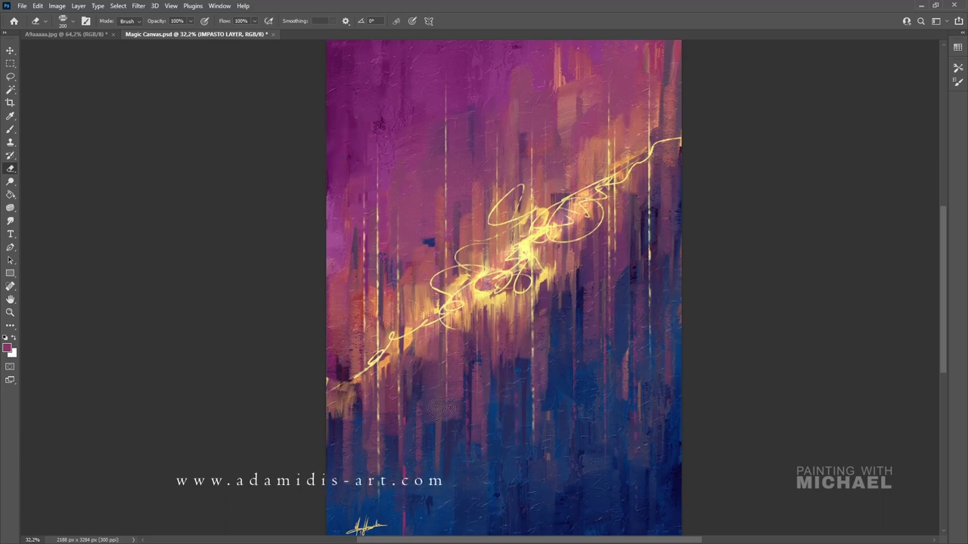
pyautogui.scroll(2, 593, 424)
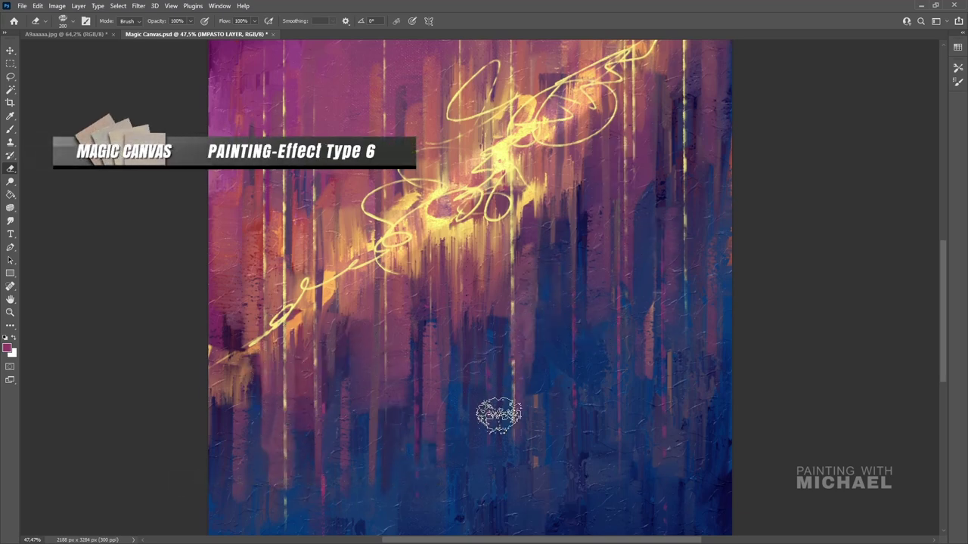
pyautogui.scroll(-3, 501, 336)
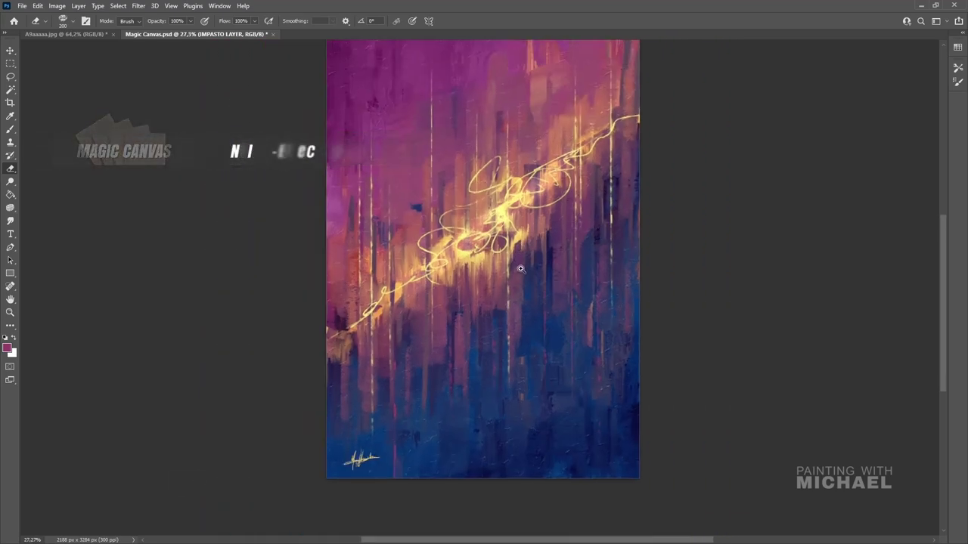
pyautogui.scroll(1, 521, 268)
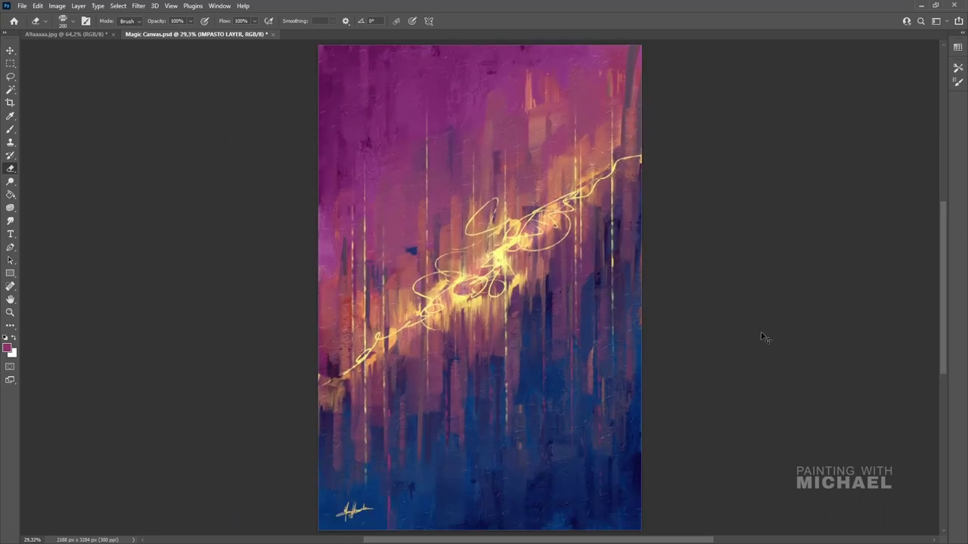
# Step: Shift the painting's midtones towards green and yellow with Color Balance
pyautogui.hotkey('ctrl', 'b')
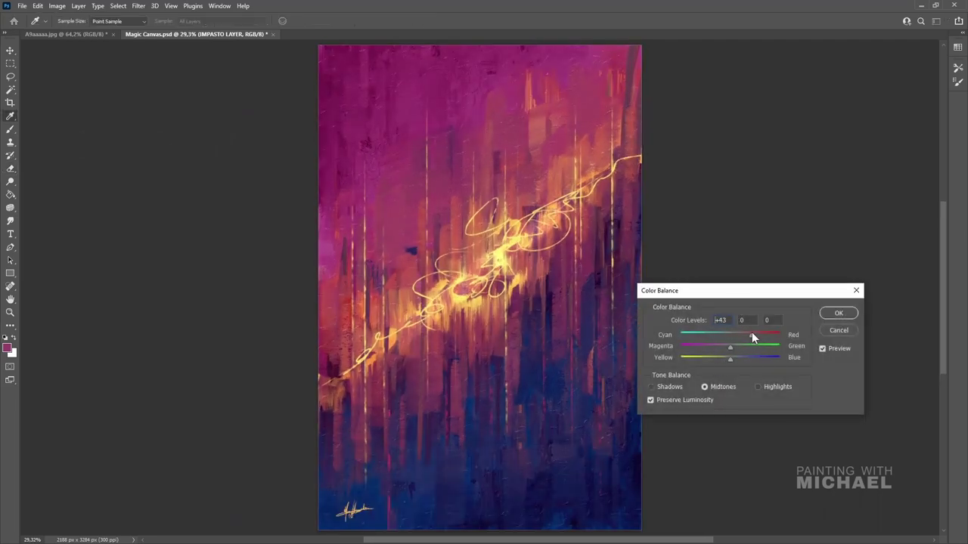
pyautogui.moveTo(749, 335)
pyautogui.mouseDown()
pyautogui.moveTo(709, 335)
pyautogui.moveTo(794, 357)
pyautogui.moveTo(694, 357)
pyautogui.moveTo(718, 357)
pyautogui.mouseUp()
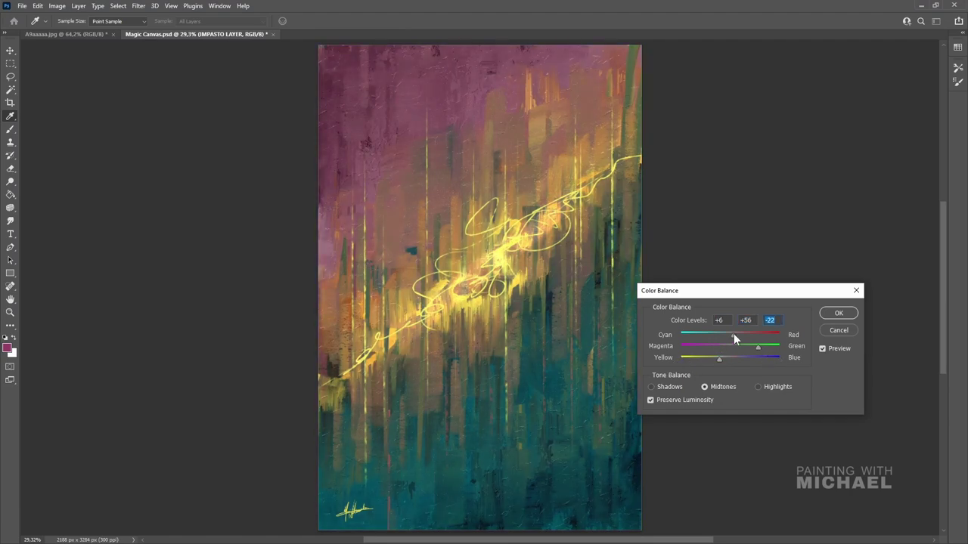
pyautogui.moveTo(719, 358)
pyautogui.mouseDown()
pyautogui.moveTo(776, 345)
pyautogui.moveTo(742, 349)
pyautogui.mouseUp()
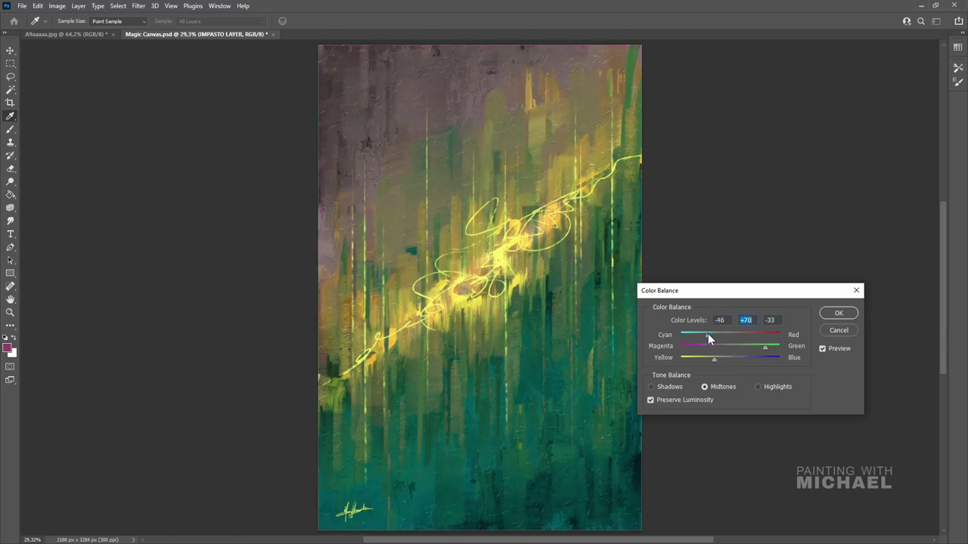
pyautogui.press('Return')
pyautogui.press('e')
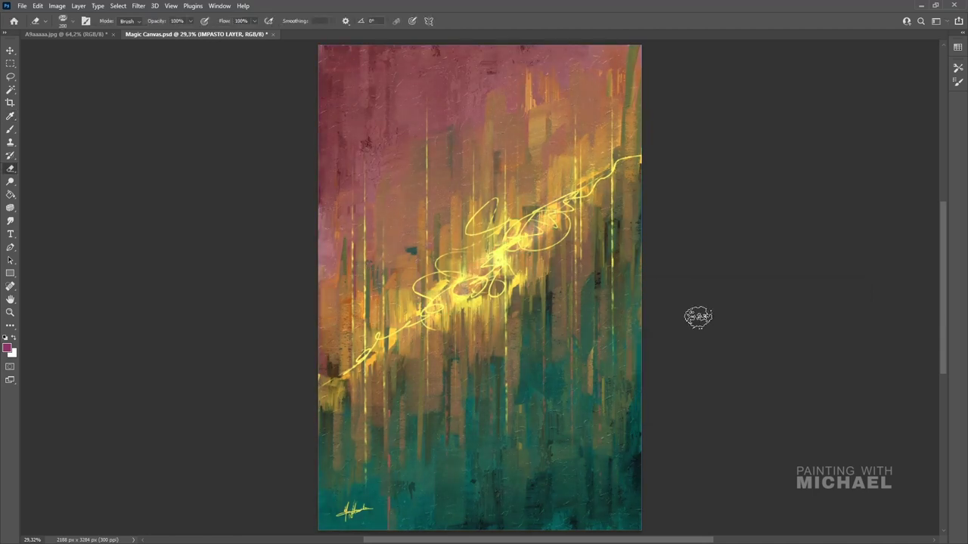
# Step: Select the pink upper area with the Magic Wand and shift its hue to teal with Hue/Saturation
pyautogui.click(11, 89)
pyautogui.click(372, 112)
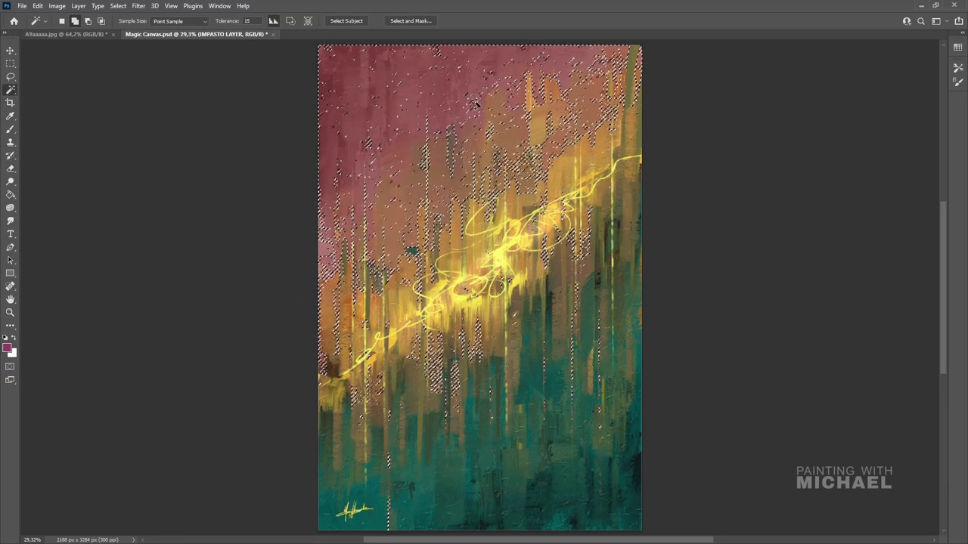
pyautogui.hotkey('ctrl', 'd')
pyautogui.hotkey('ctrl', 'u')
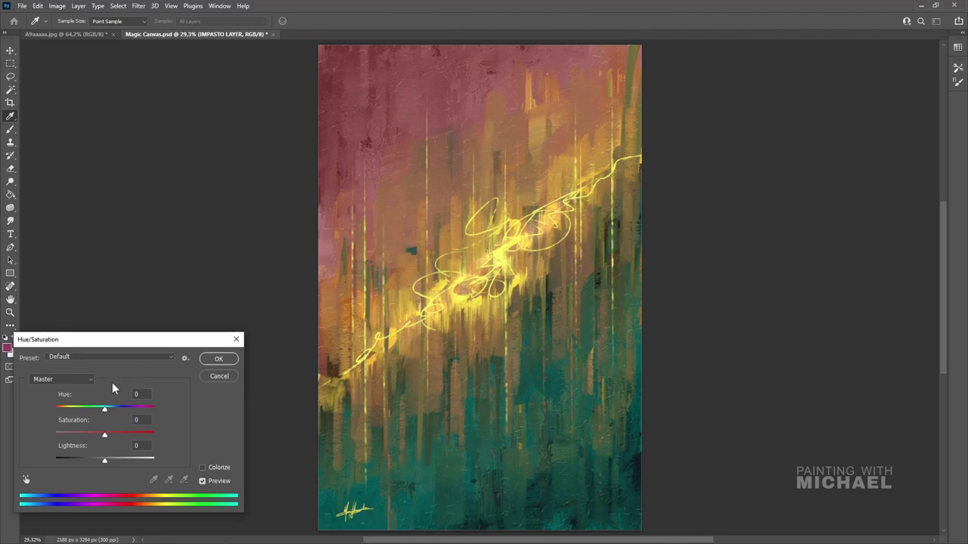
pyautogui.click(93, 409)
pyautogui.moveTo(94, 409); pyautogui.dragTo(58, 407)
pyautogui.press('Return')
# Step: Erase across the transition between the teal upper area and the orange strokes to soften it
pyautogui.press('e')
pyautogui.moveTo(382, 167)
pyautogui.mouseDown()
pyautogui.moveTo(423, 325)
pyautogui.moveTo(453, 177)
pyautogui.moveTo(520, 142)
pyautogui.moveTo(592, 170)
pyautogui.mouseUp()
pyautogui.scroll(-2, 495, 152)
# Step: Blend the teal upper area into the orange band with vertical Mixer Brush strokes
pyautogui.press('[')
pyautogui.press('[')
pyautogui.press('[')
pyautogui.press('[')
pyautogui.press('[')
pyautogui.press('[')
pyautogui.press('[')
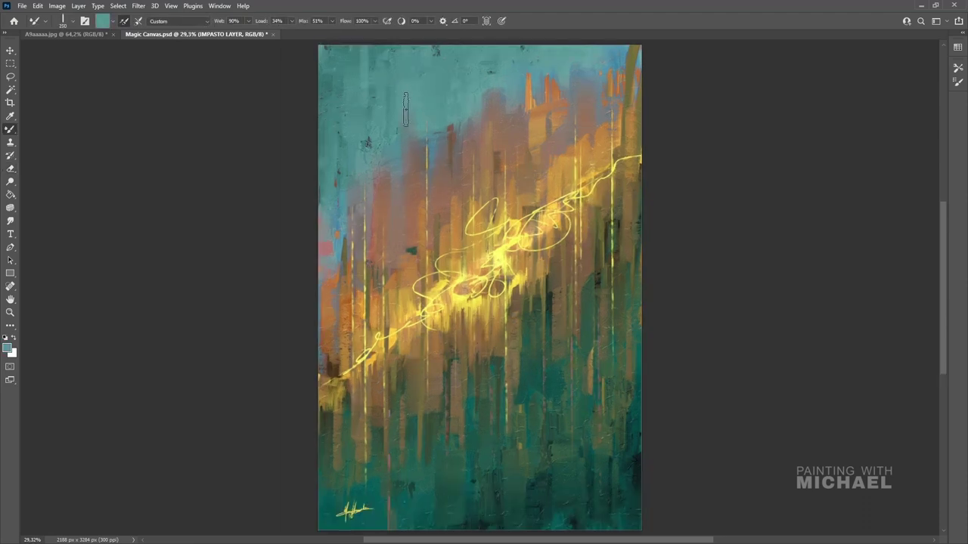
pyautogui.moveTo(445, 115); pyautogui.dragTo(448, 155)
pyautogui.moveTo(442, 205); pyautogui.dragTo(452, 142)
pyautogui.moveTo(486, 104)
pyautogui.mouseDown()
pyautogui.moveTo(495, 193)
pyautogui.moveTo(512, 139)
pyautogui.mouseUp()
pyautogui.moveTo(381, 205); pyautogui.dragTo(390, 151)
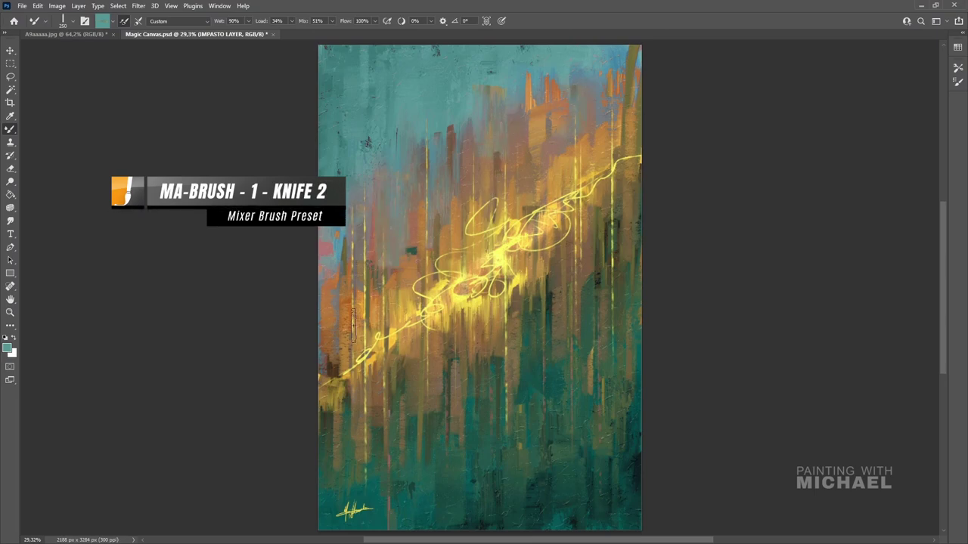
# Step: Enlarge the Mixer Brush to 300 and blend a sampled tone upward with vertical strokes in the lower left
pyautogui.keyDown('alt'); pyautogui.click(429, 424); pyautogui.keyUp('alt')
pyautogui.press(']')
pyautogui.moveTo(432, 436); pyautogui.dragTo(433, 393)
pyautogui.moveTo(384, 438); pyautogui.dragTo(384, 386)
pyautogui.moveTo(454, 424); pyautogui.dragTo(455, 390)
# Step: Blend sampled olive and green tones with vertical strokes below the glowing band, on its right side and near the lower edge
pyautogui.keyDown('alt'); pyautogui.click(479, 341); pyautogui.keyUp('alt')
pyautogui.moveTo(480, 345); pyautogui.dragTo(488, 412)
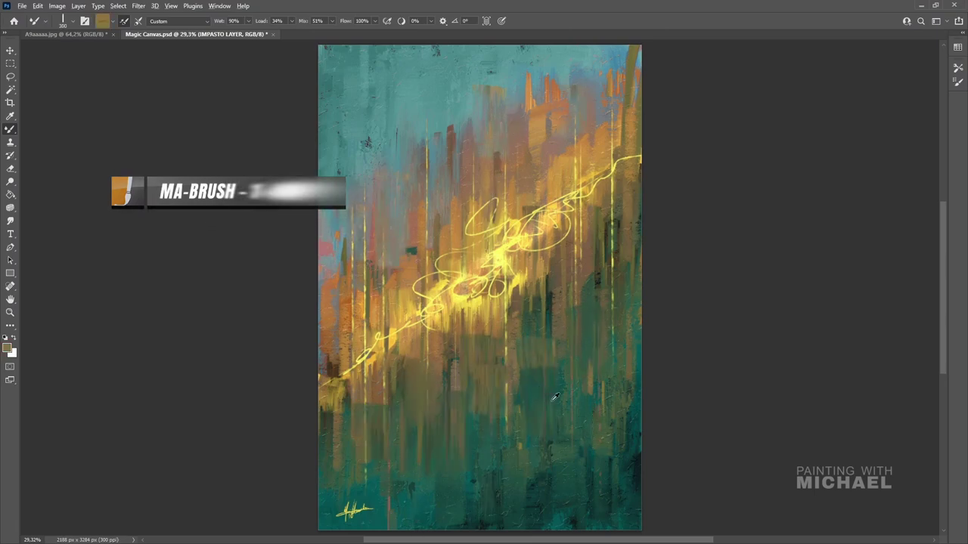
pyautogui.moveTo(489, 352); pyautogui.dragTo(502, 333)
pyautogui.moveTo(610, 242); pyautogui.dragTo(614, 212)
pyautogui.keyDown('alt'); pyautogui.click(496, 499); pyautogui.keyUp('alt')
pyautogui.moveTo(494, 508); pyautogui.dragTo(497, 484)
# Step: Sample the band's orange, reduce the Mixer Brush to 150 and paint vertical strokes above the band, over part of the scribbled line
pyautogui.keyDown('alt'); pyautogui.click(458, 261); pyautogui.keyUp('alt')
pyautogui.press('[')
pyautogui.press('[')
pyautogui.press('[')
pyautogui.press('[')
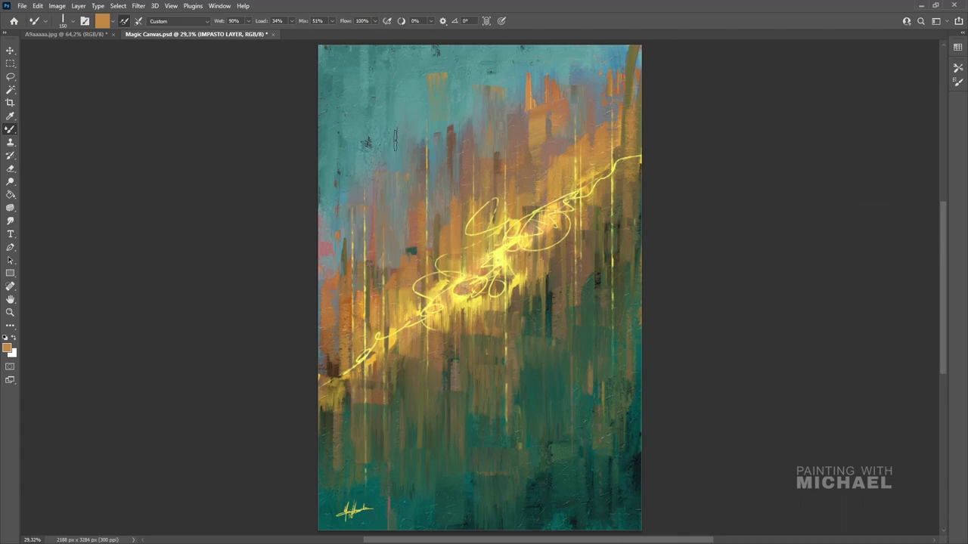
pyautogui.moveTo(418, 155); pyautogui.dragTo(418, 230)
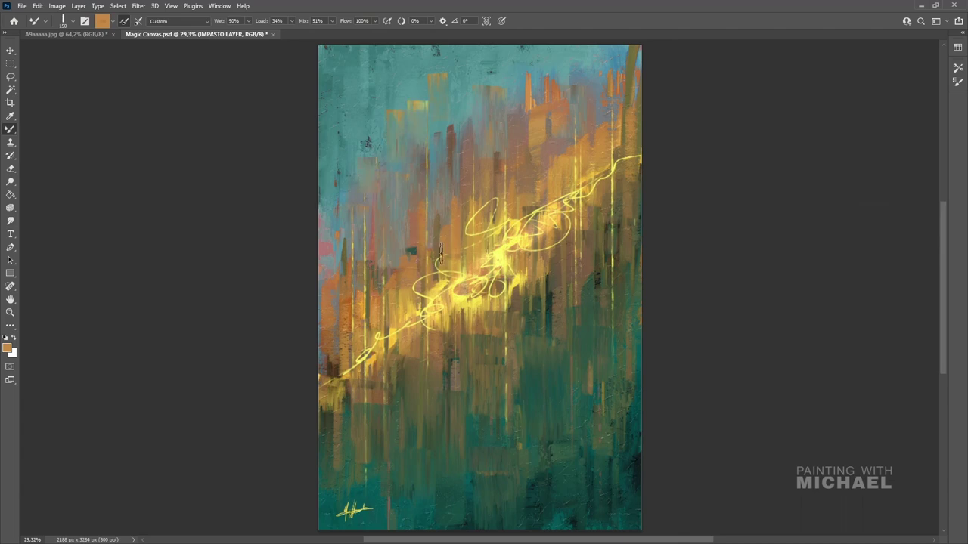
pyautogui.moveTo(455, 155); pyautogui.dragTo(457, 243)
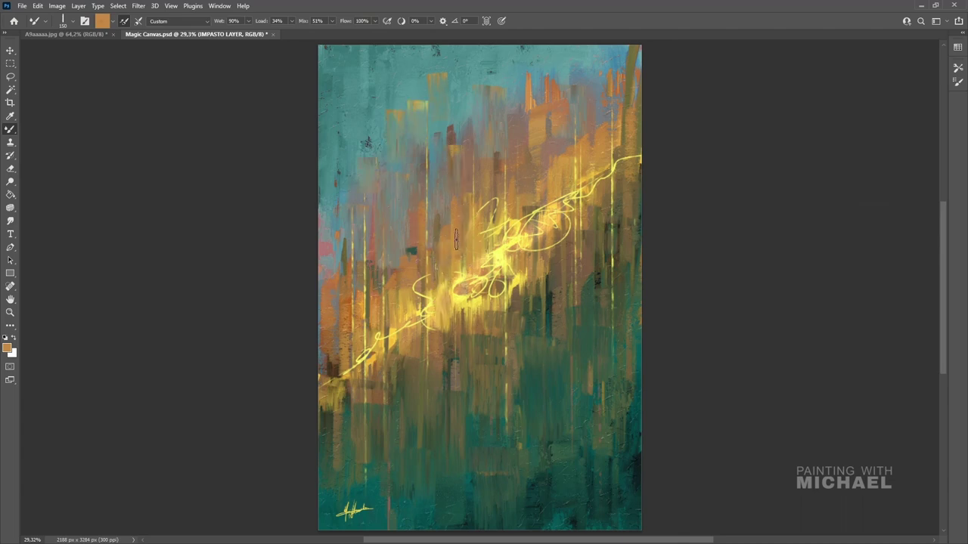
# Step: Paint a short ochre vertical stroke below the right half of the band and sample the dark green beneath it
pyautogui.keyDown('alt'); pyautogui.click(517, 336); pyautogui.keyUp('alt')
pyautogui.keyDown('alt'); pyautogui.click(480, 306); pyautogui.keyUp('alt')
pyautogui.moveTo(548, 333); pyautogui.dragTo(551, 370)
pyautogui.keyDown('alt'); pyautogui.click(562, 374); pyautogui.keyUp('alt')
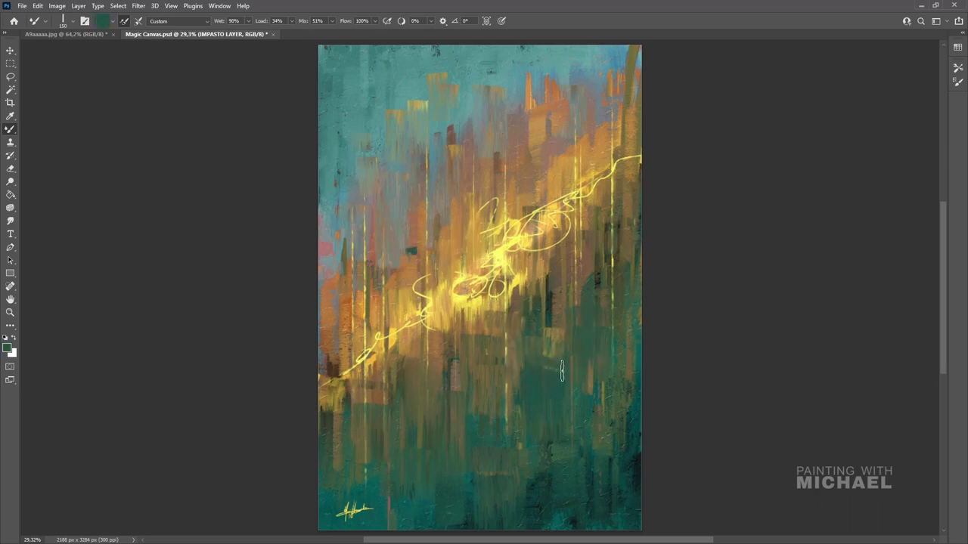
# Step: Add short yellow vertical strokes left of the band's bright centre and below its right side using sampled colours
pyautogui.keyDown('alt'); pyautogui.click(503, 254); pyautogui.keyUp('alt')
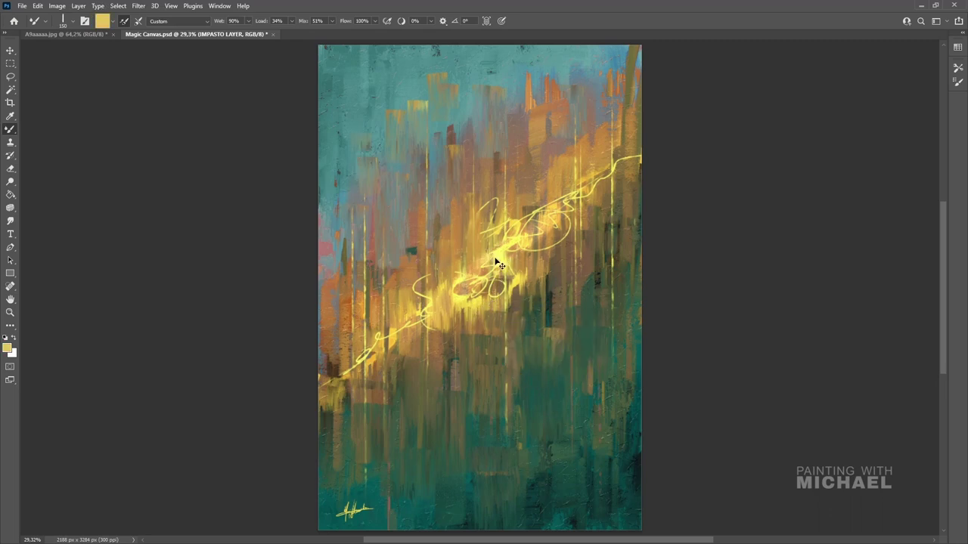
pyautogui.keyDown('alt'); pyautogui.click(463, 247); pyautogui.keyUp('alt')
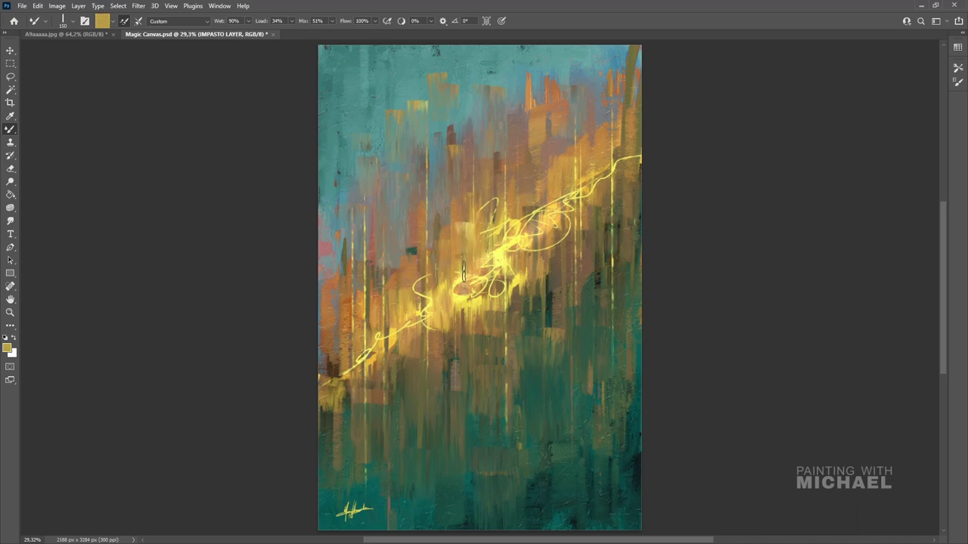
pyautogui.keyDown('alt'); pyautogui.click(595, 326); pyautogui.keyUp('alt')
pyautogui.keyDown('alt'); pyautogui.click(591, 404); pyautogui.keyUp('alt')
# Step: Paint two pale yellow vertical blocks in the lower green area and tone them down with sampled green
pyautogui.keyDown('alt'); pyautogui.click(410, 327); pyautogui.keyUp('alt')
pyautogui.moveTo(426, 444); pyautogui.dragTo(426, 484)
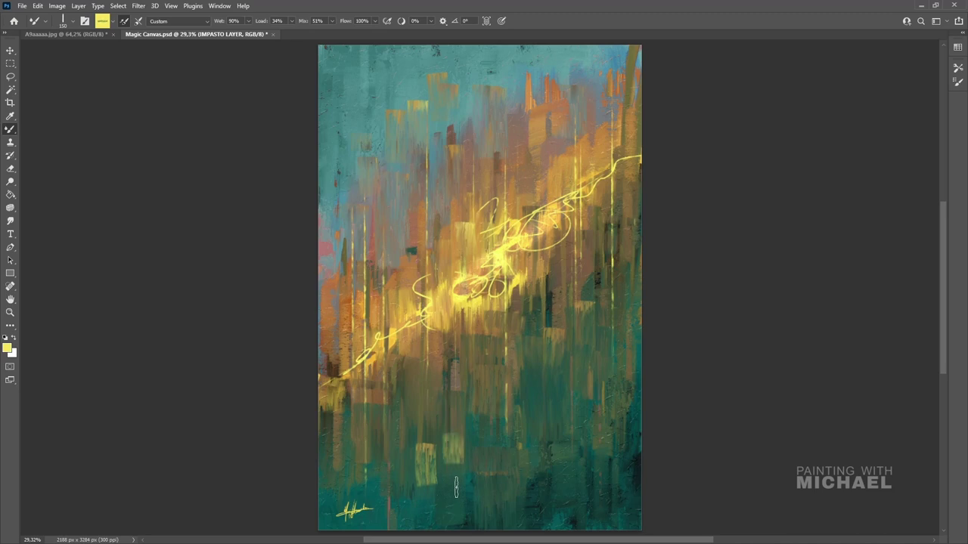
pyautogui.keyDown('alt'); pyautogui.click(455, 428); pyautogui.keyUp('alt')
pyautogui.moveTo(426, 449); pyautogui.dragTo(428, 484)
pyautogui.keyDown('alt'); pyautogui.click(428, 481); pyautogui.keyUp('alt')
pyautogui.keyDown('alt'); pyautogui.click(425, 489); pyautogui.keyUp('alt')
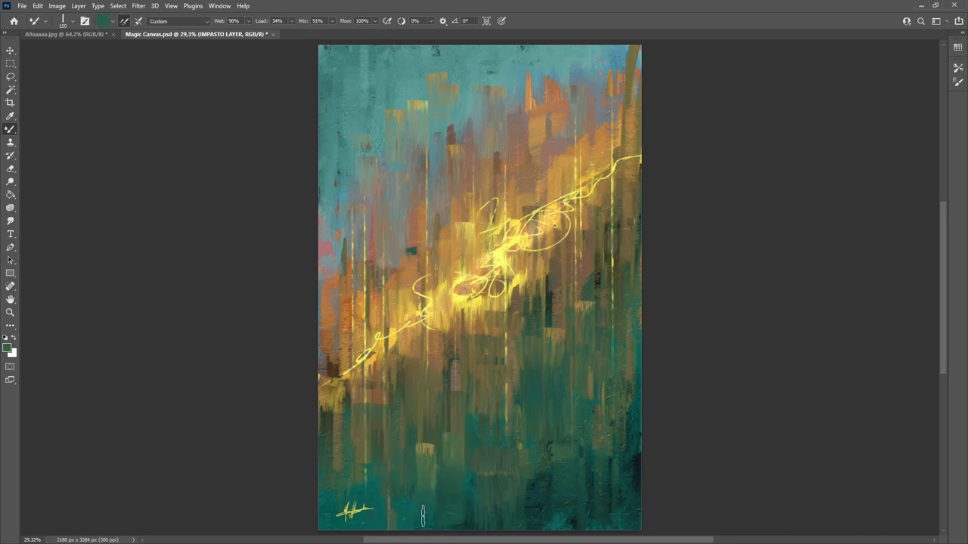
# Step: Add a yellow-green streak beside the lower-left block and an olive streak in the green area right of centre
pyautogui.keyDown('alt'); pyautogui.click(425, 452); pyautogui.keyUp('alt')
pyautogui.moveTo(405, 457); pyautogui.dragTo(407, 502)
pyautogui.keyDown('alt'); pyautogui.click(419, 488); pyautogui.keyUp('alt')
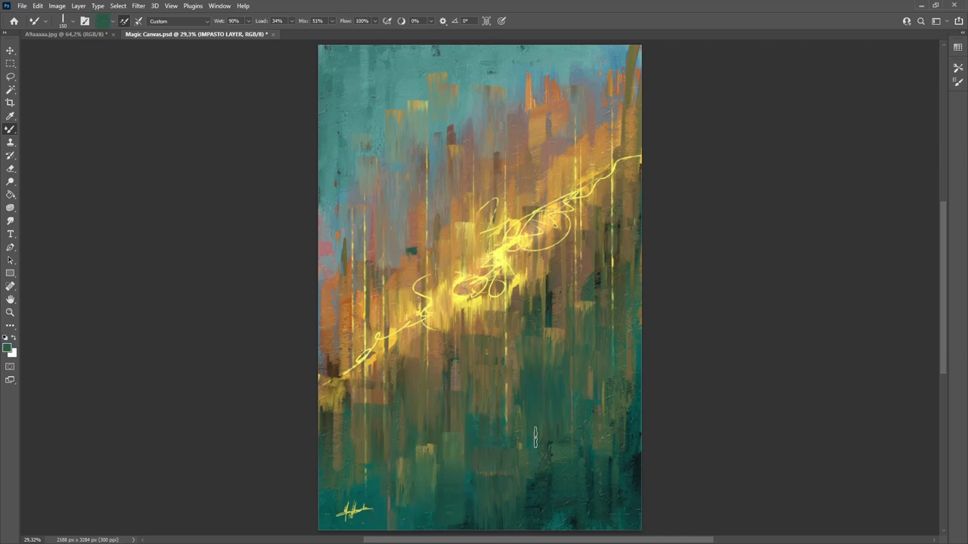
pyautogui.keyDown('alt'); pyautogui.click(497, 374); pyautogui.keyUp('alt')
pyautogui.moveTo(538, 395); pyautogui.dragTo(537, 437)
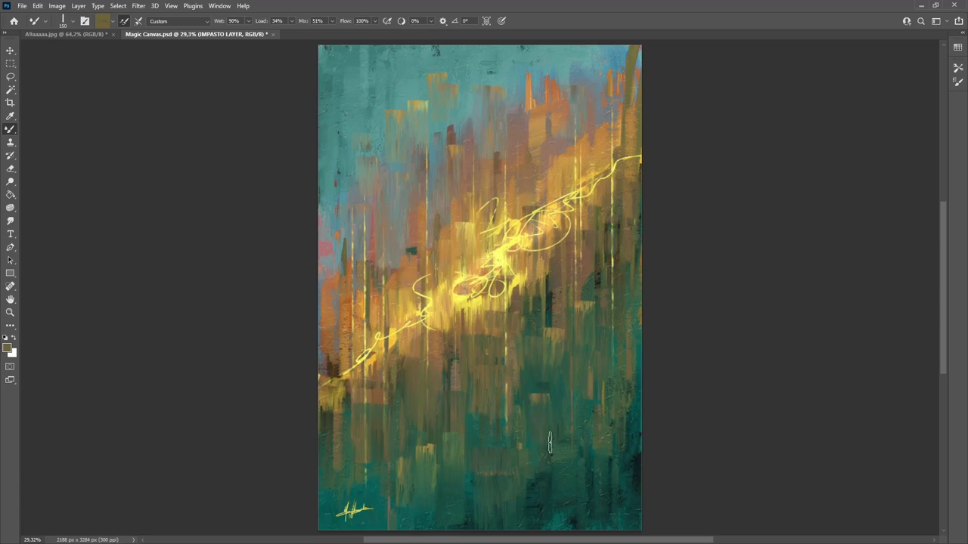